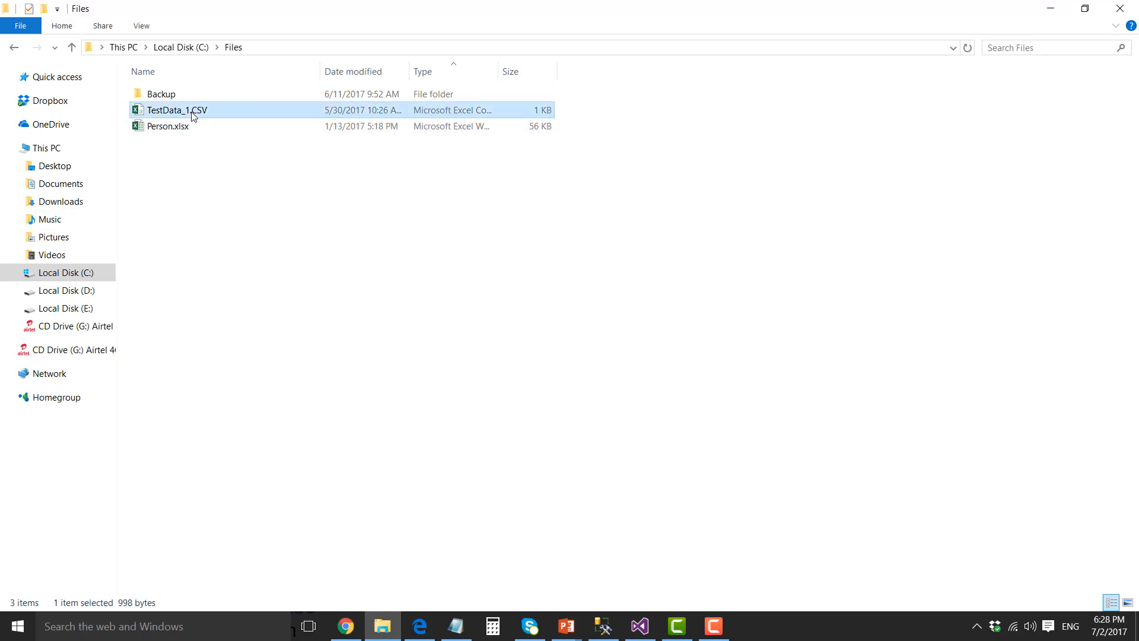
Open TestData_1.CSV in TextPad, review its header and data rows, and close the file
{"action": "right_click", "coordinate": [192, 111]}
{"action": "left_click", "coordinate": [264, 208]}
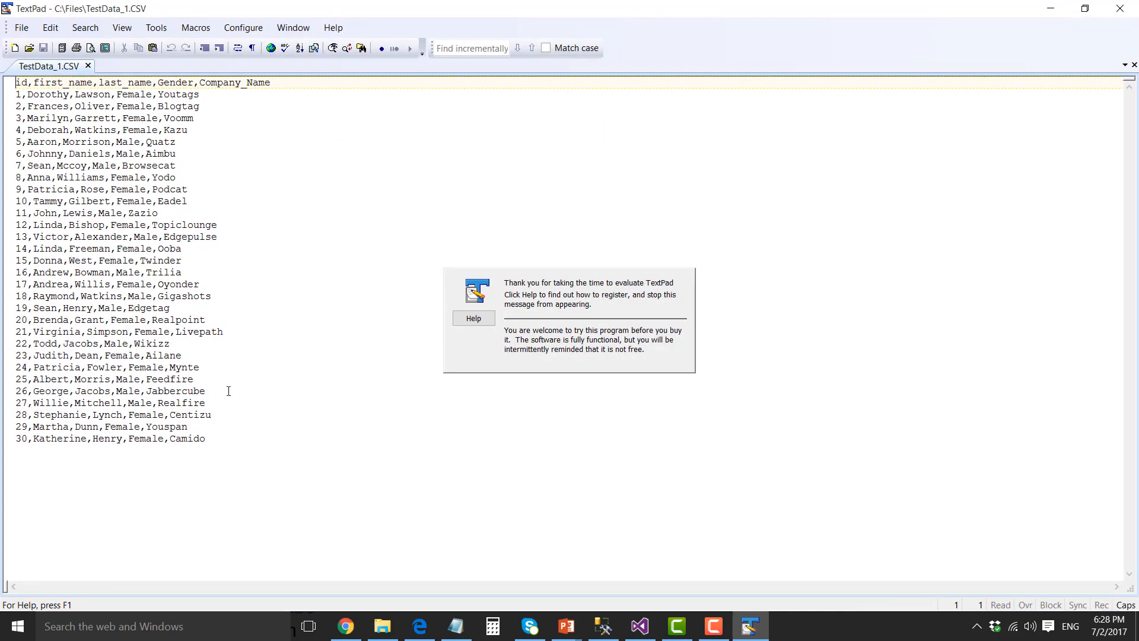
{"action": "left_click_drag", "start_coordinate": [218, 448], "coordinate": [3, 72]}
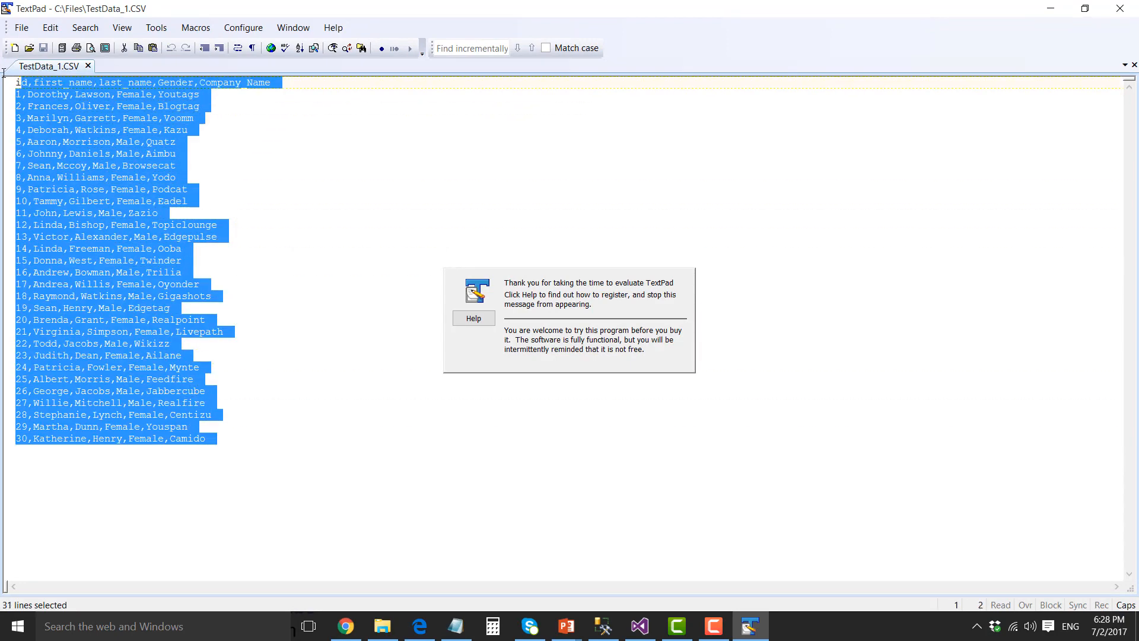
{"action": "left_click", "coordinate": [341, 368]}
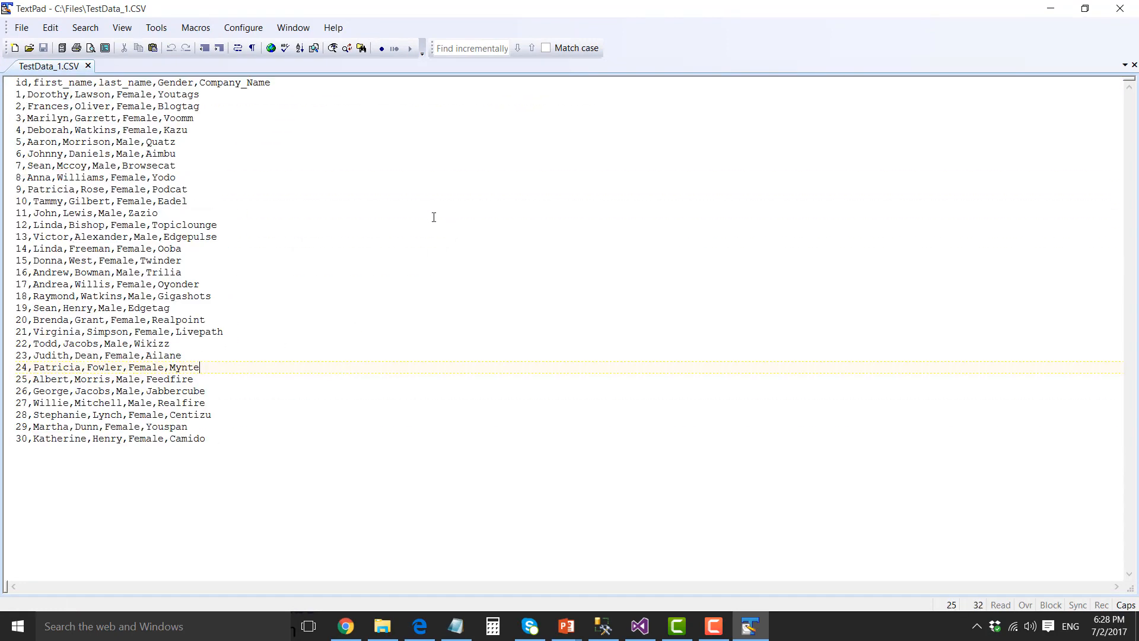
{"action": "left_click", "coordinate": [1115, 9]}
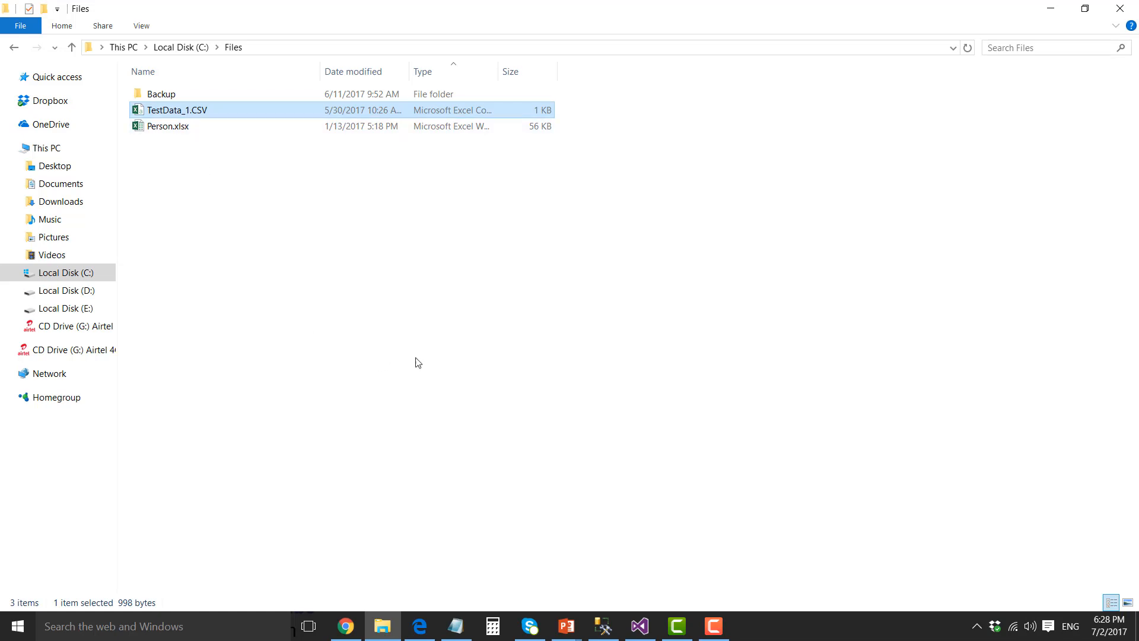
Switch to SQL Server Management Studio and run the SELECT query on [dbo].[Males_Data] to review its rows
{"action": "left_click", "coordinate": [603, 625]}
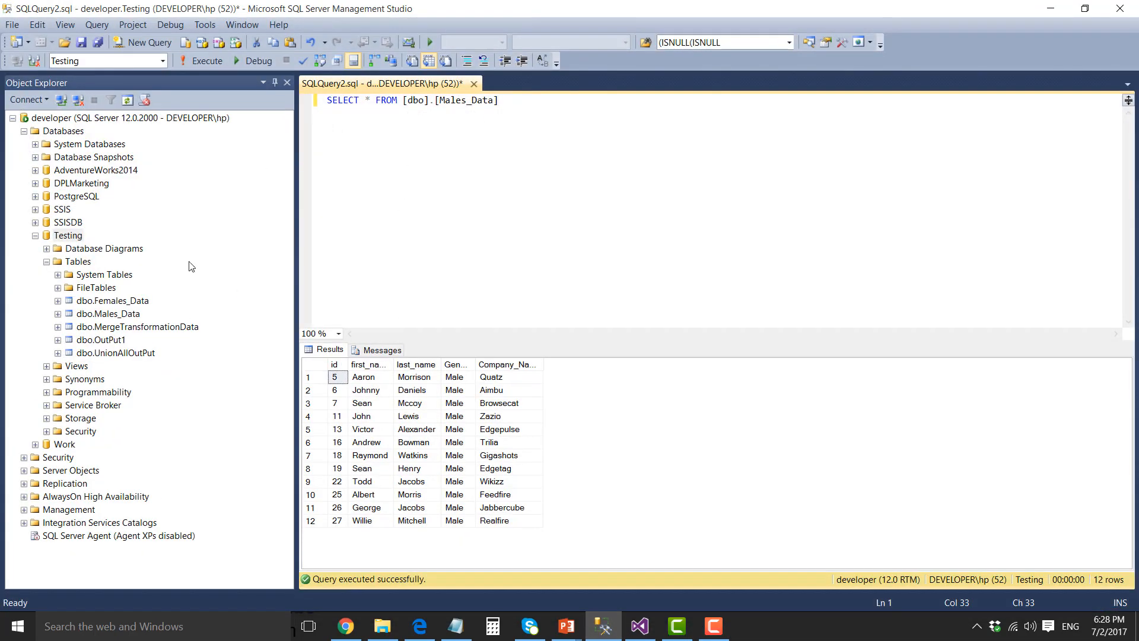
{"action": "left_click", "coordinate": [203, 61]}
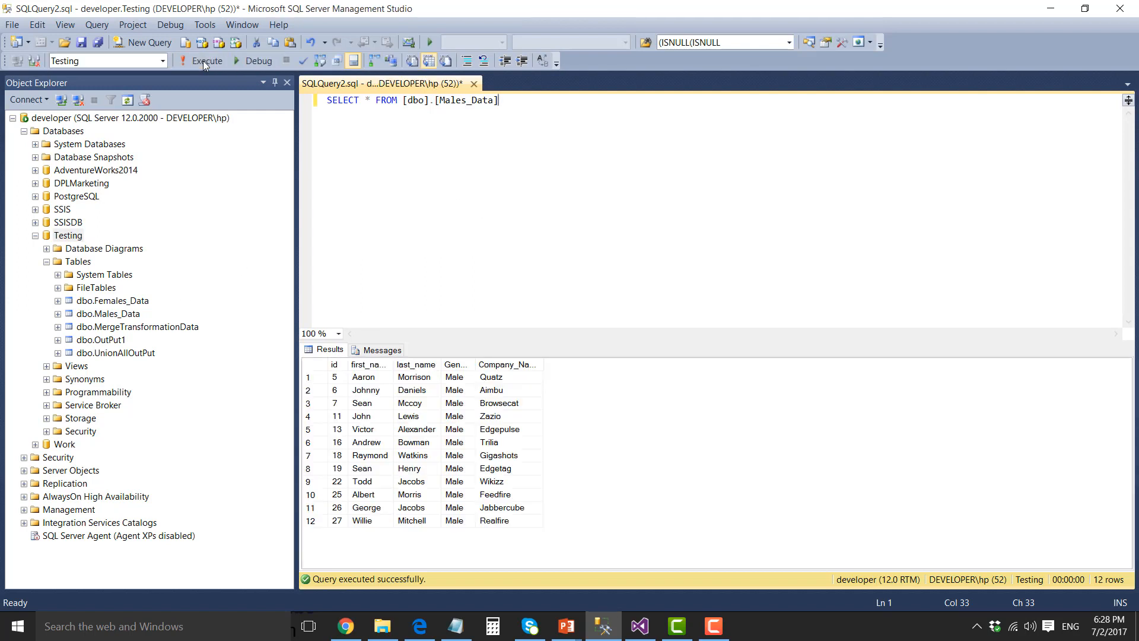
{"action": "left_click", "coordinate": [426, 165]}
{"action": "left_click", "coordinate": [561, 111]}
Switch to Visual Studio, add a Data Flow Task to the package's control flow and open it
{"action": "left_click", "coordinate": [639, 626]}
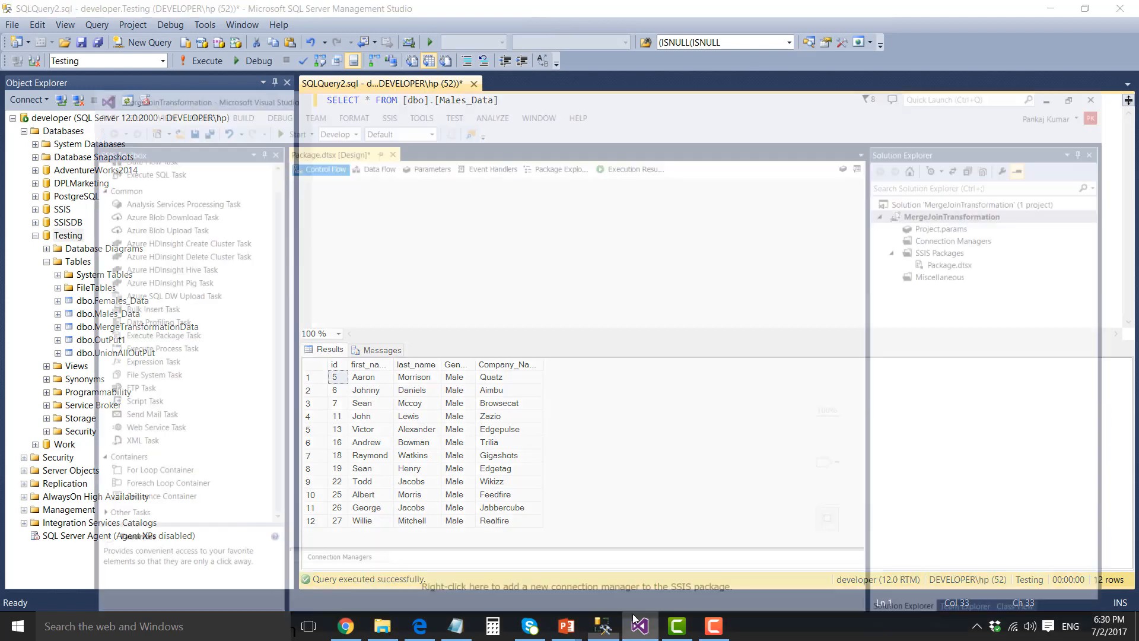
{"action": "scroll", "coordinate": [204, 185], "scroll_direction": "up", "scroll_amount": 2}
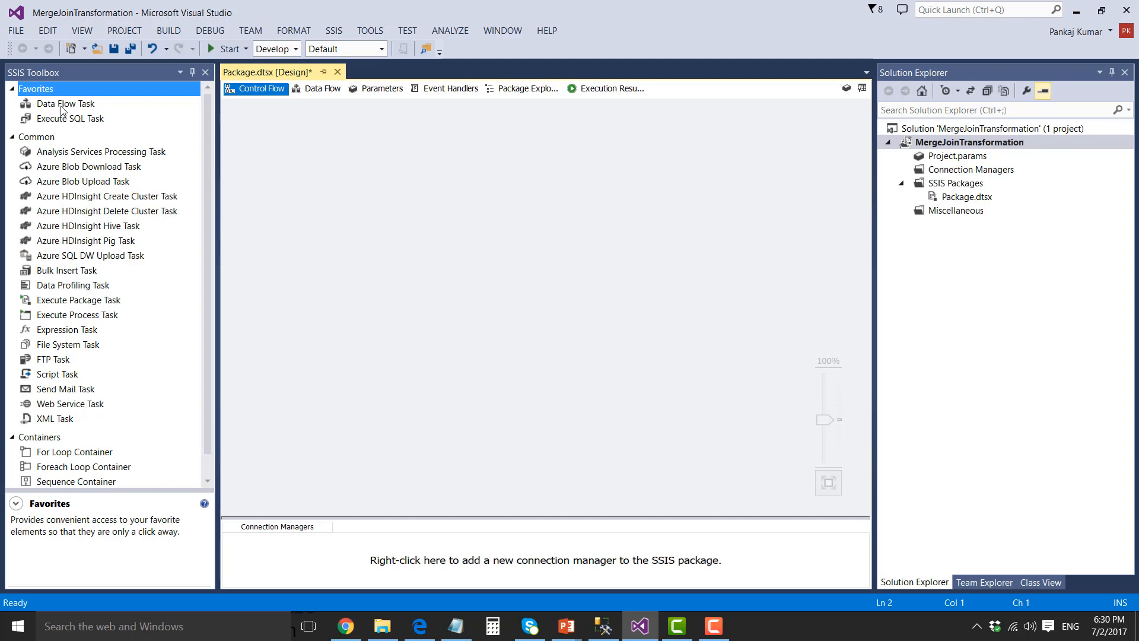
{"action": "left_click_drag", "start_coordinate": [61, 108], "coordinate": [442, 174]}
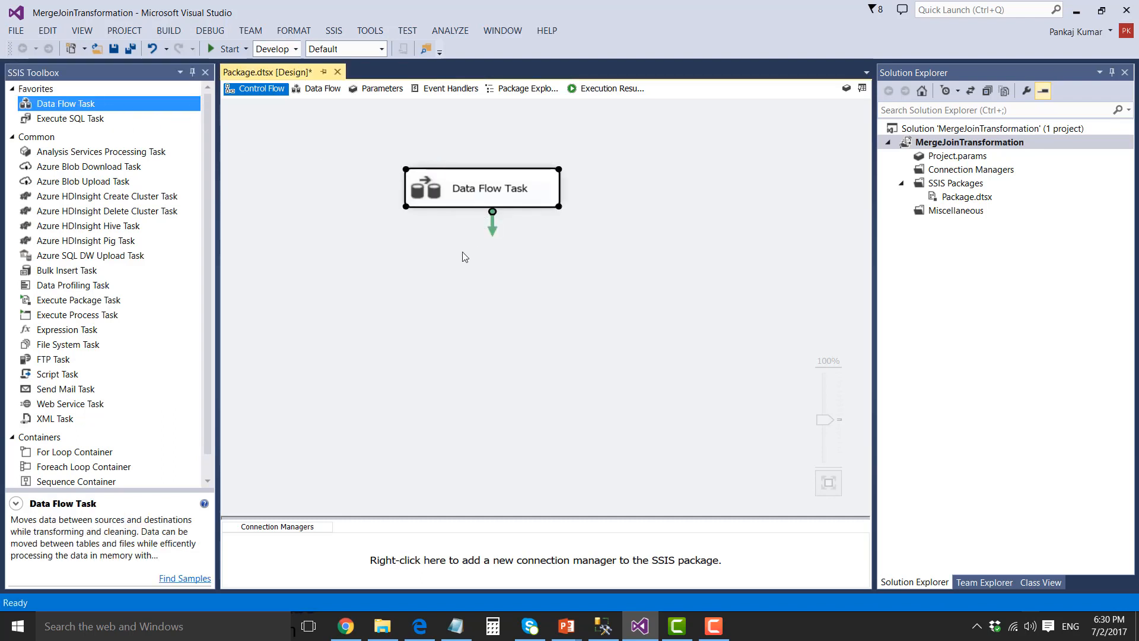
{"action": "double_click", "coordinate": [423, 189]}
Add a Flat File Source to the upper part of the empty data flow
{"action": "scroll", "coordinate": [89, 303], "scroll_direction": "down", "scroll_amount": 6}
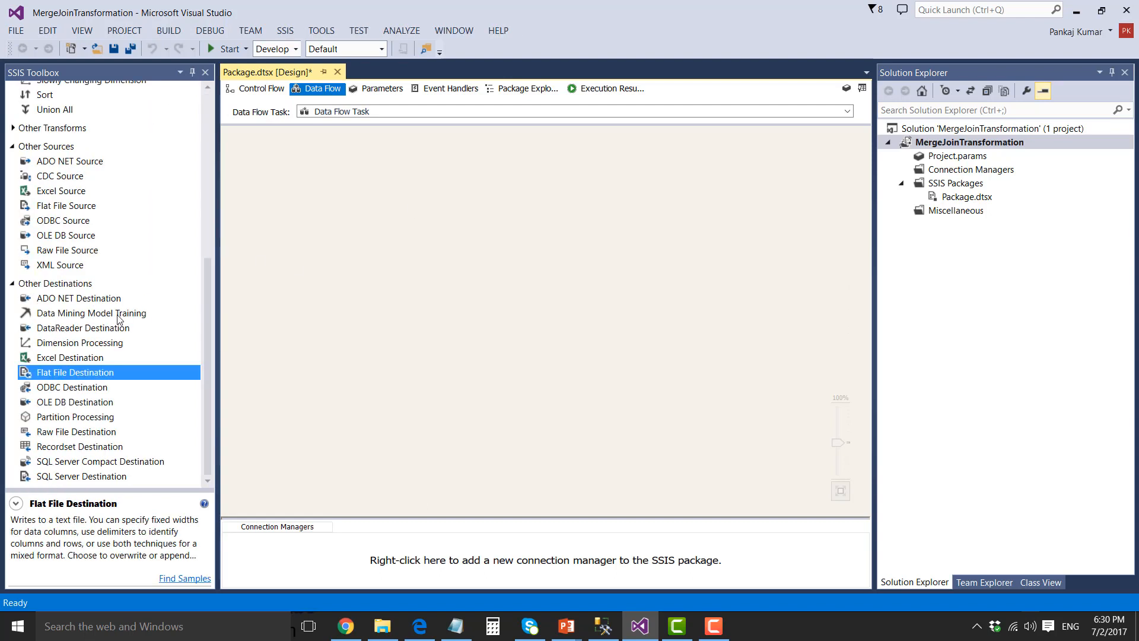
{"action": "left_click", "coordinate": [53, 206]}
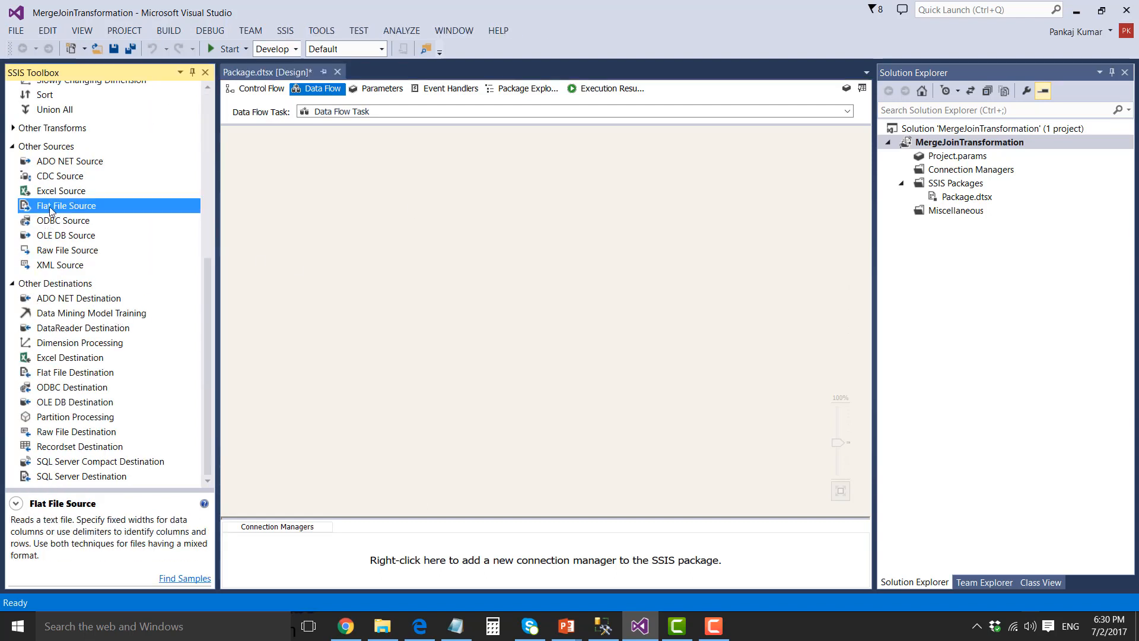
{"action": "left_click_drag", "start_coordinate": [55, 209], "coordinate": [348, 167]}
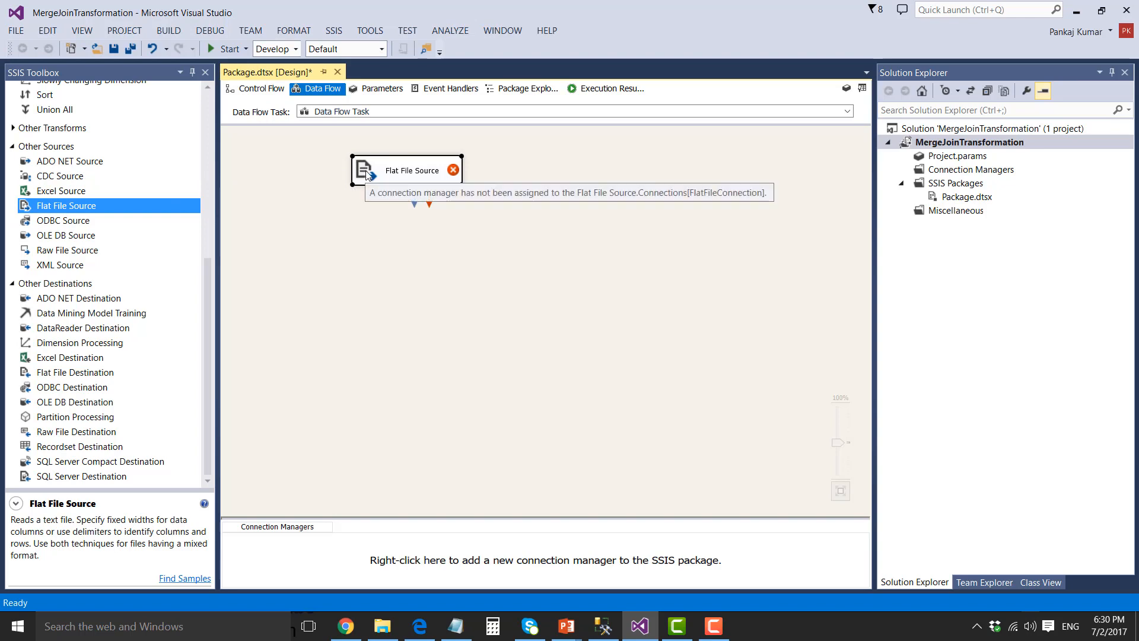
Create a new flat file connection for the Flat File Source, using the CSV file C:\Files\TestData_1.CSV
{"action": "double_click", "coordinate": [367, 173]}
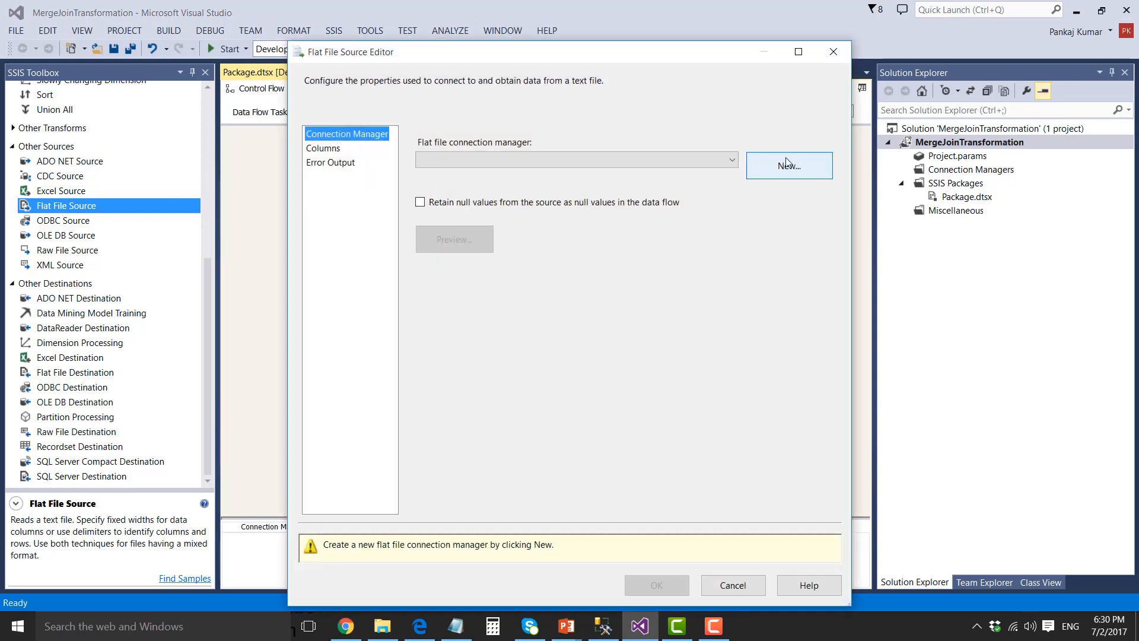
{"action": "left_click", "coordinate": [788, 164]}
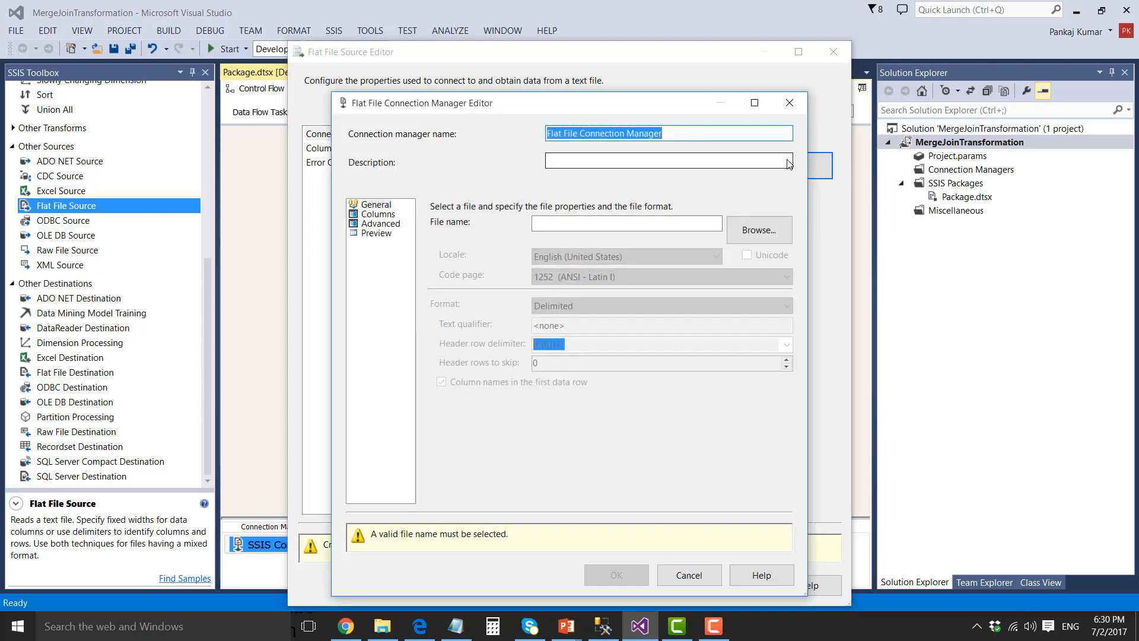
{"action": "left_click", "coordinate": [759, 235]}
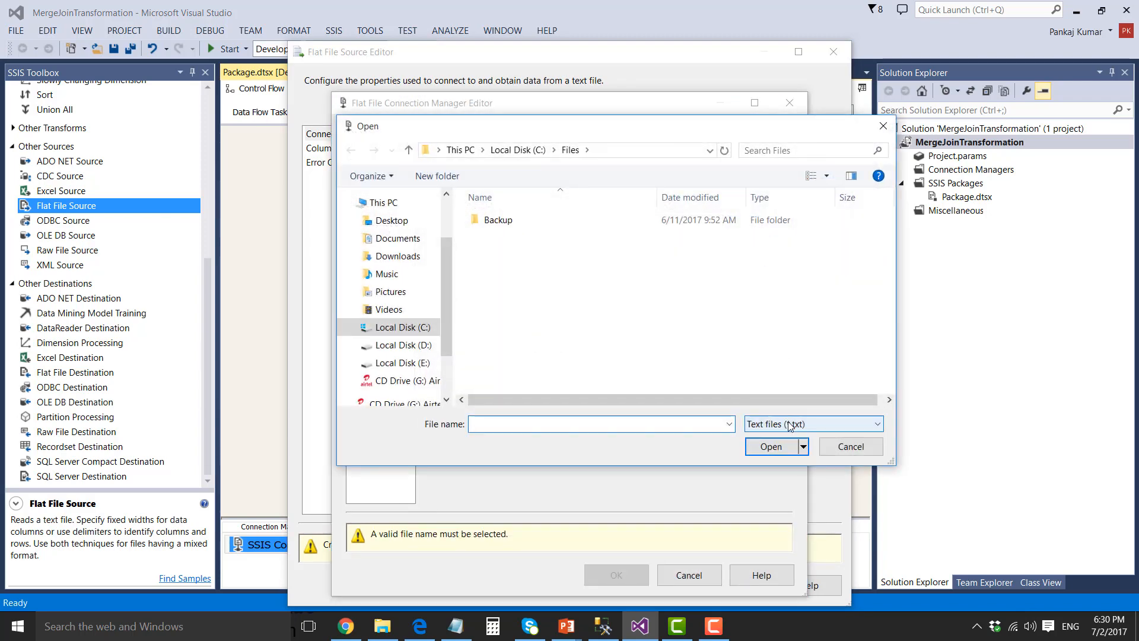
{"action": "left_click", "coordinate": [798, 429]}
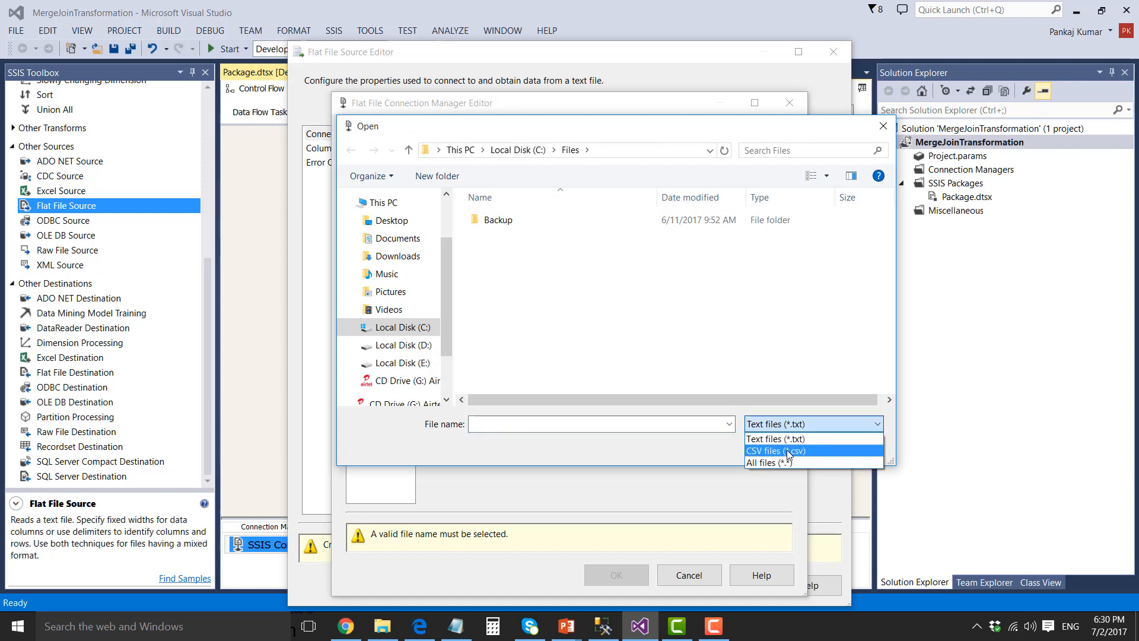
{"action": "left_click", "coordinate": [787, 448]}
{"action": "left_click", "coordinate": [514, 236]}
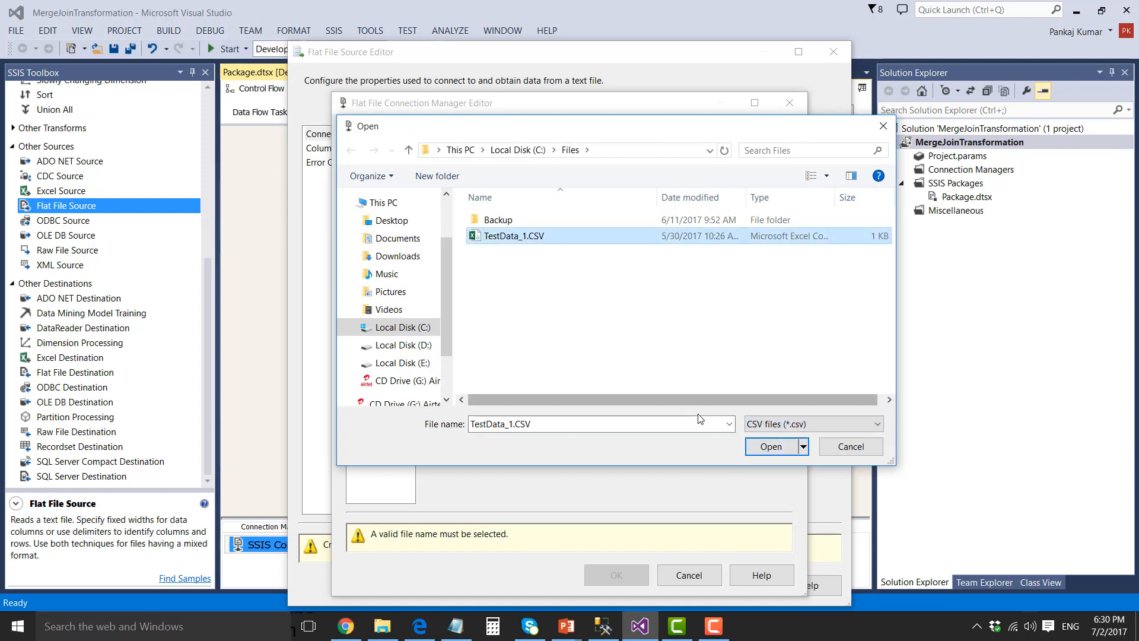
{"action": "left_click", "coordinate": [770, 446]}
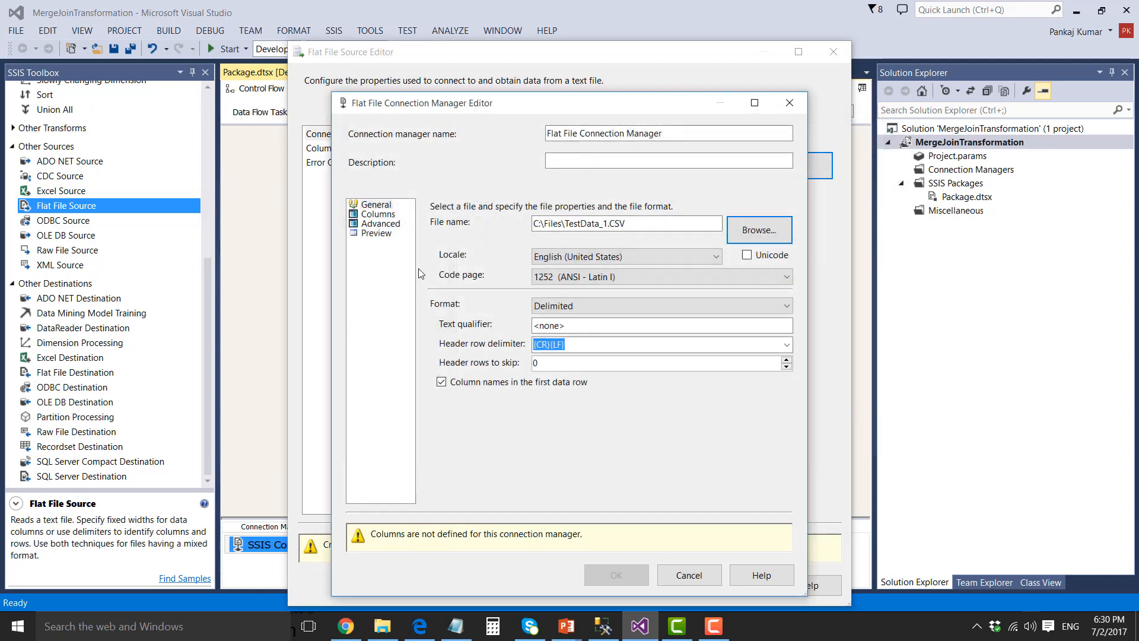
Preview the CSV file's parsed columns and save the flat file connection manager
{"action": "left_click", "coordinate": [388, 235]}
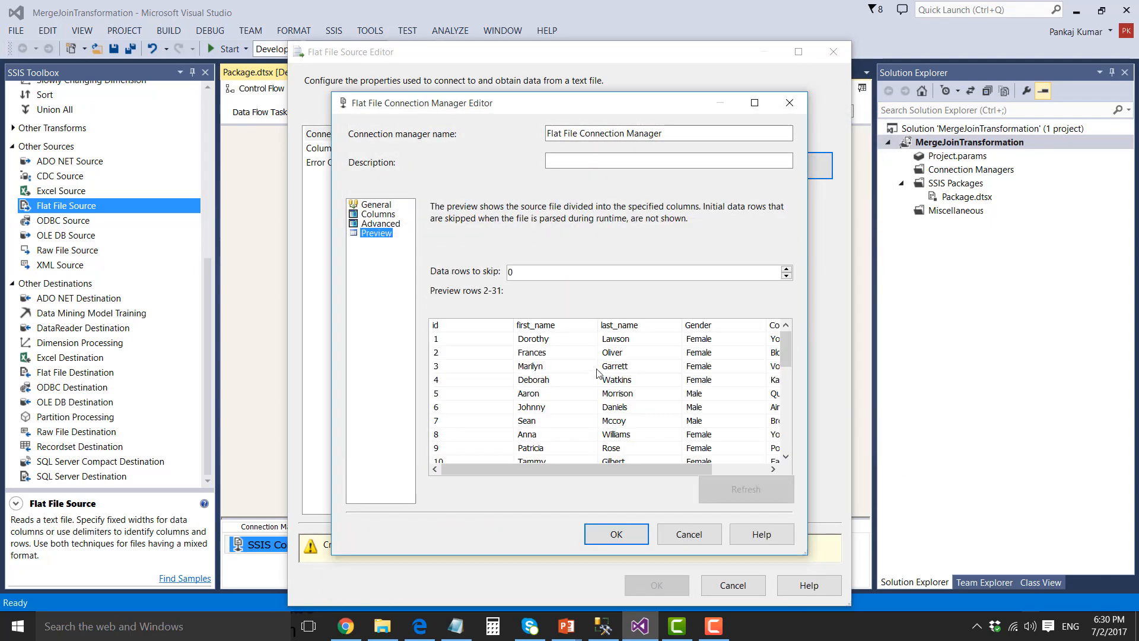
{"action": "mouse_move", "coordinate": [618, 466]}
{"action": "left_mouse_down"}
{"action": "mouse_move", "coordinate": [663, 468]}
{"action": "mouse_move", "coordinate": [617, 468]}
{"action": "left_mouse_up"}
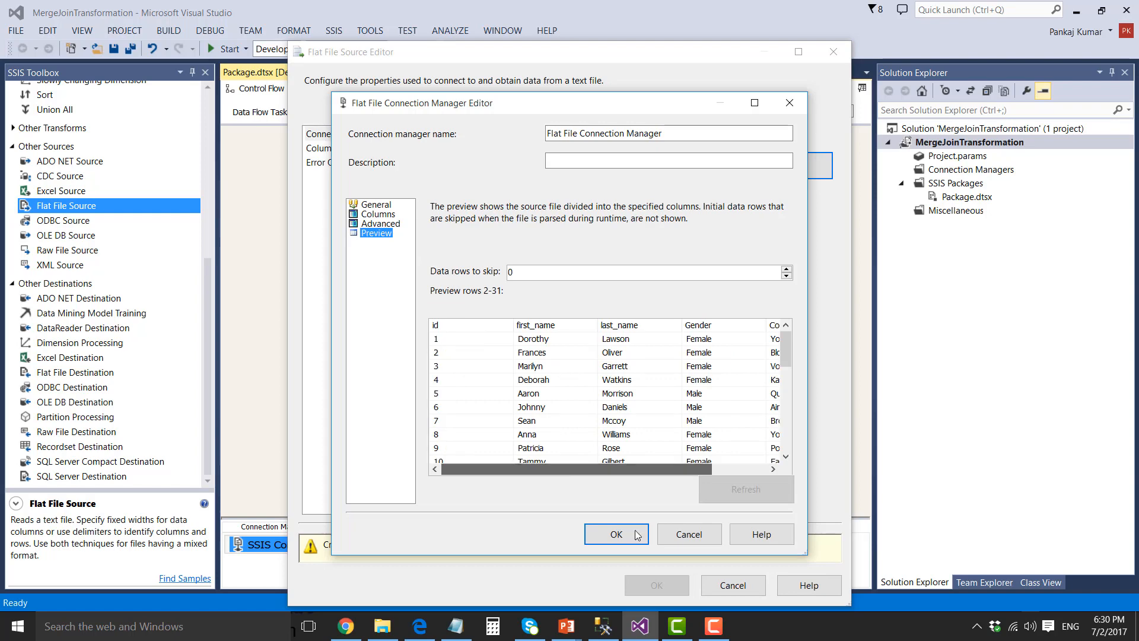
{"action": "left_click", "coordinate": [617, 535]}
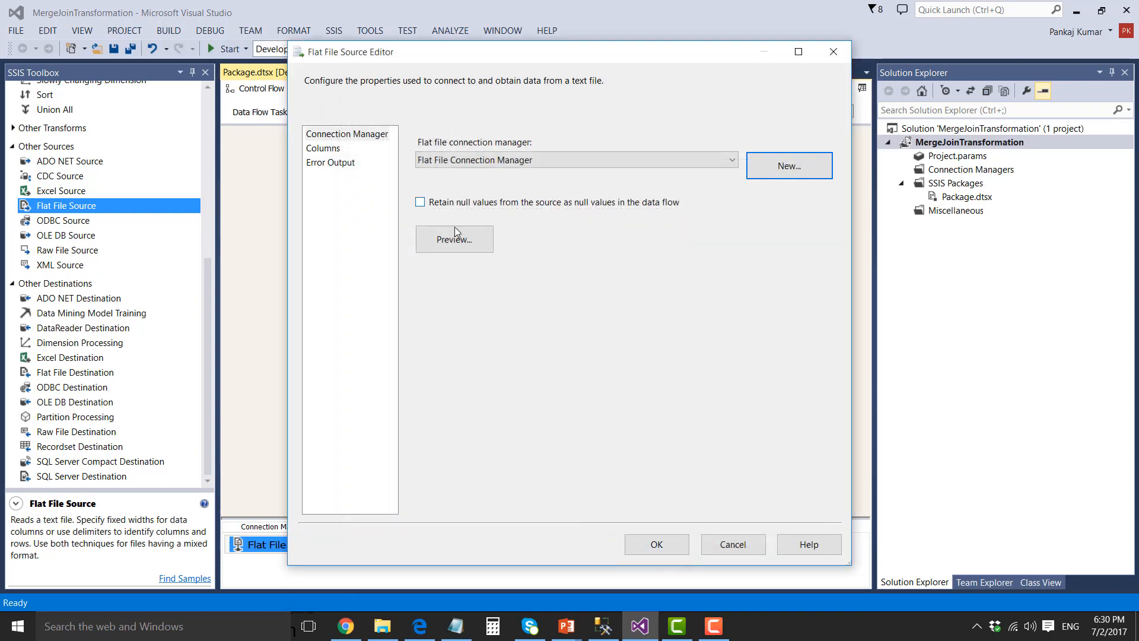
Preview the Flat File Source's sample data through its last rows and accept the source settings
{"action": "left_click", "coordinate": [471, 238]}
{"action": "left_click_drag", "start_coordinate": [718, 223], "coordinate": [713, 368]}
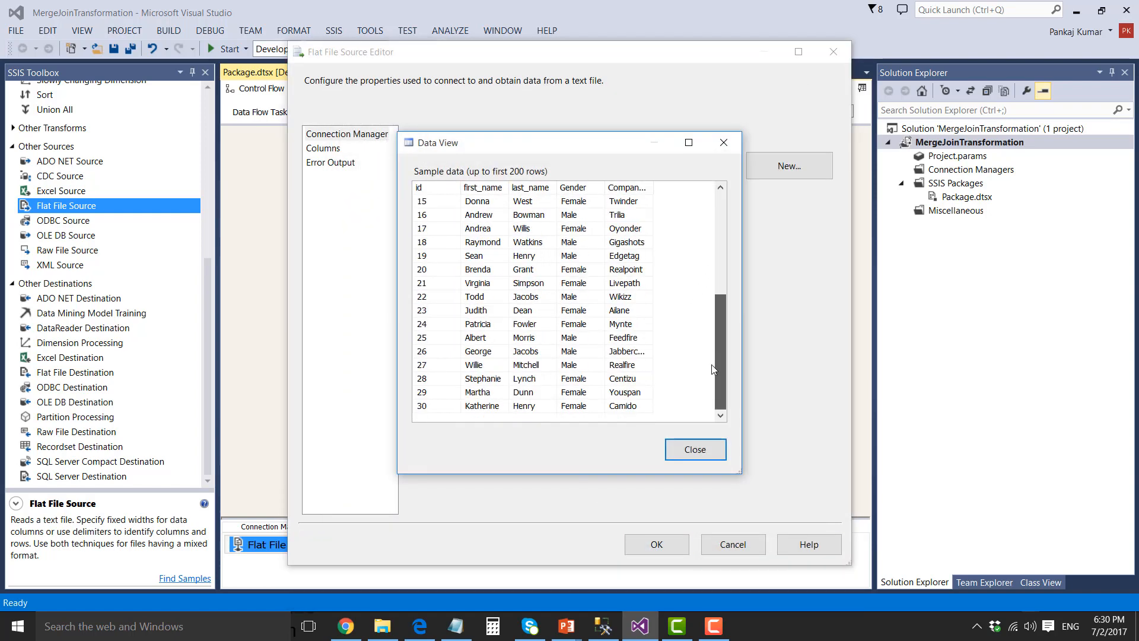
{"action": "left_click", "coordinate": [692, 447]}
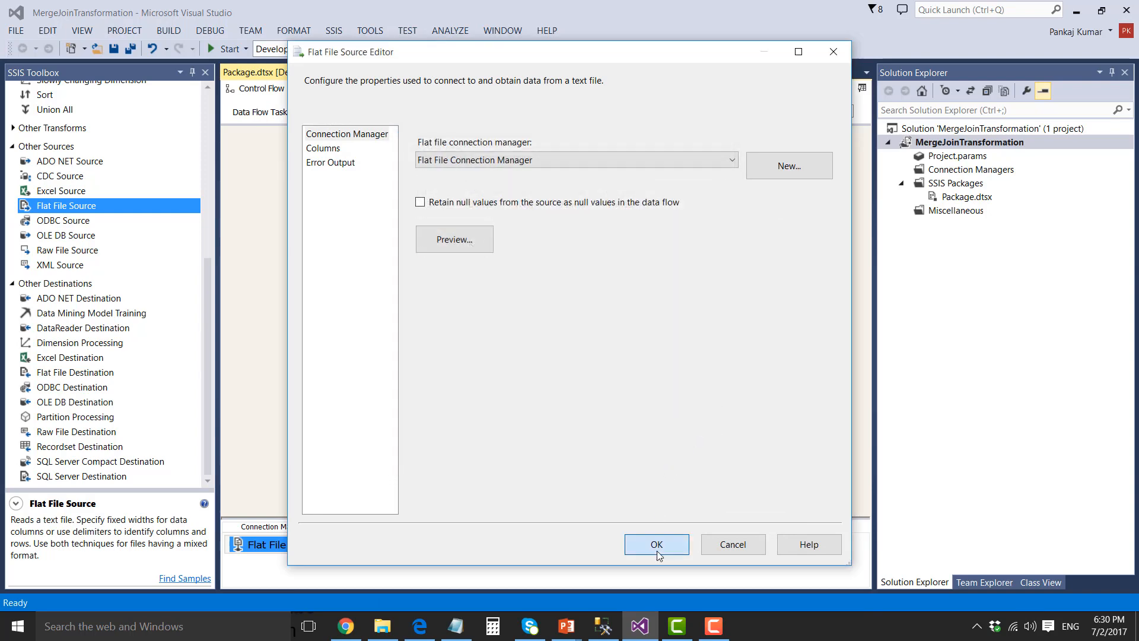
{"action": "left_click", "coordinate": [657, 553]}
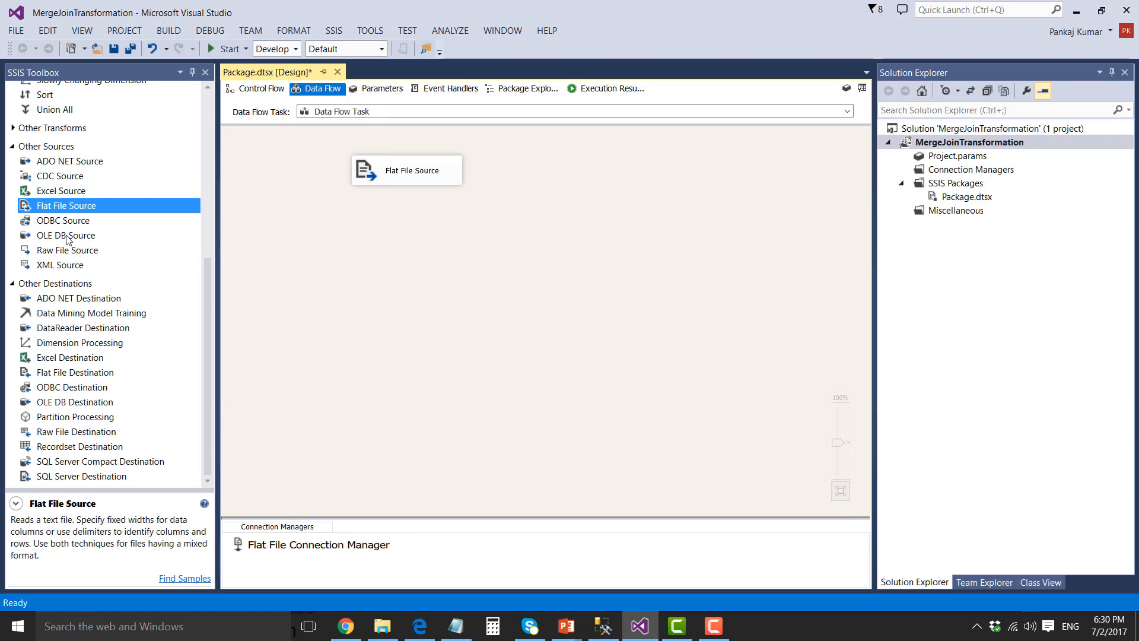
Add an OLE DB Source beside the Flat File Source and begin a new OLE DB connection for it
{"action": "left_click_drag", "start_coordinate": [66, 238], "coordinate": [539, 177]}
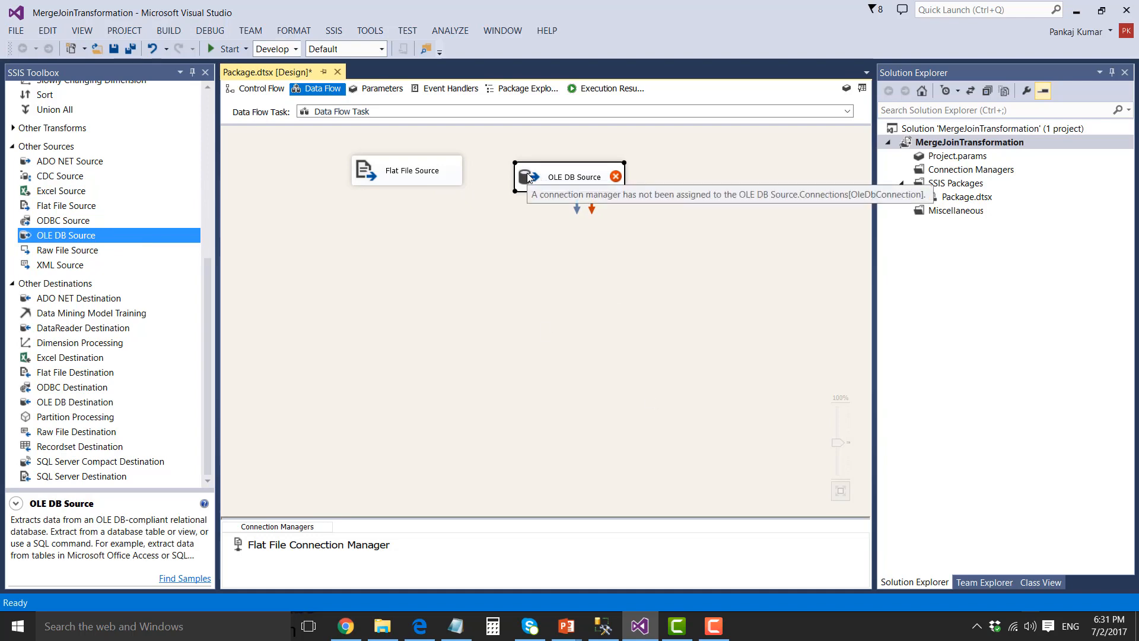
{"action": "double_click", "coordinate": [529, 177]}
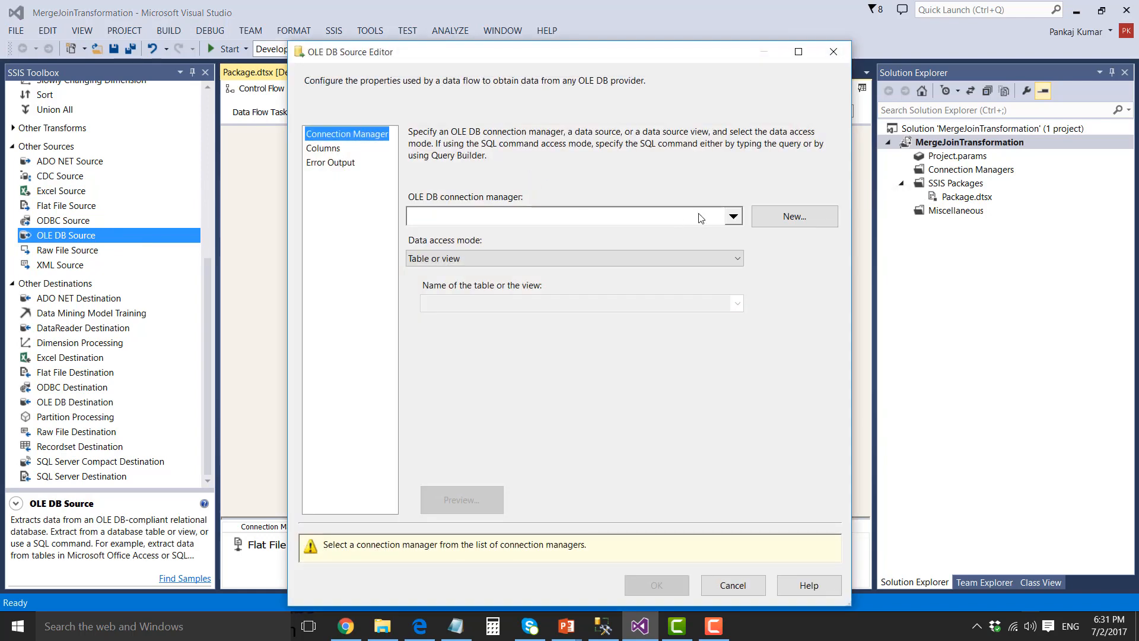
{"action": "left_click", "coordinate": [801, 222]}
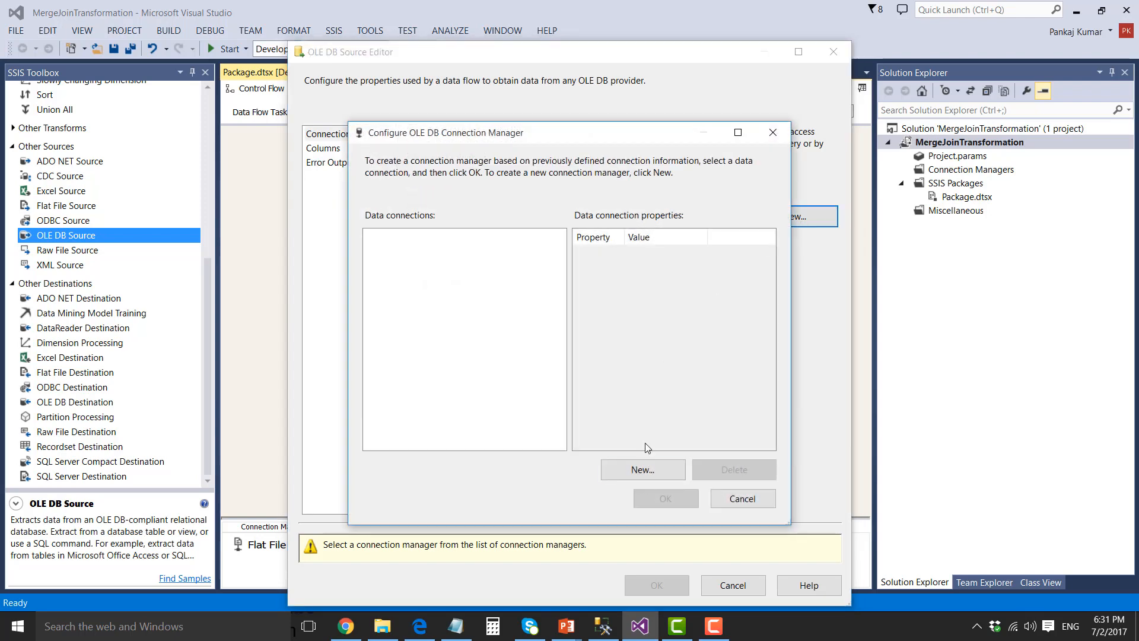
{"action": "left_click", "coordinate": [647, 468]}
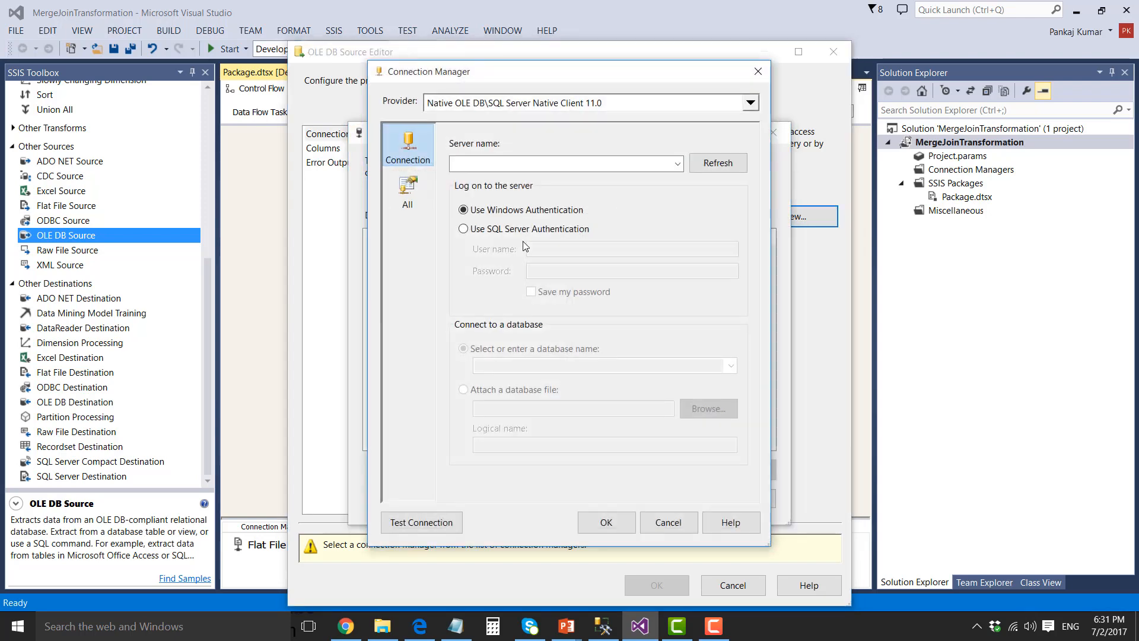
Set the connection's server to DEVELOPER and its database to Testing, and assign it to the OLE DB Source
{"action": "left_click", "coordinate": [508, 160]}
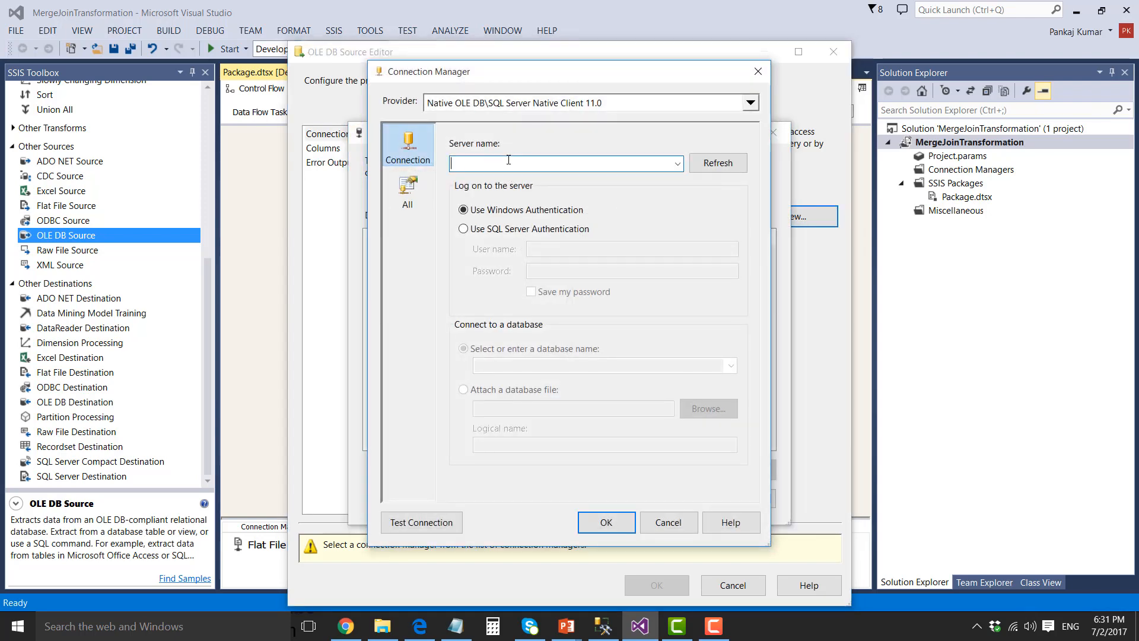
{"action": "type", "text": "DEVELOPER"}
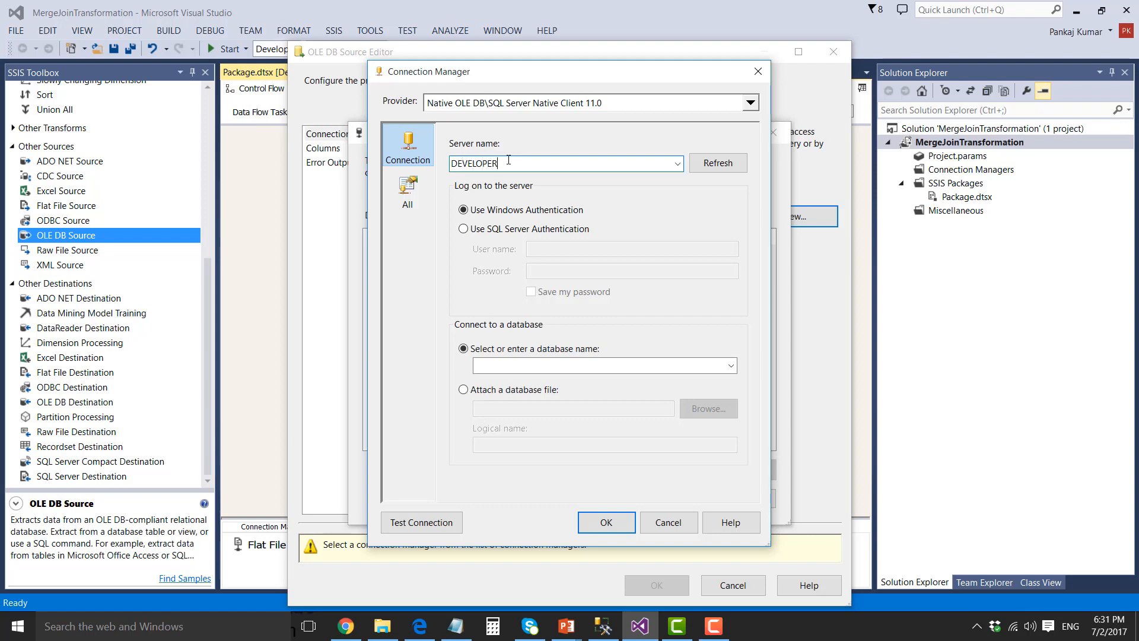
{"action": "left_click", "coordinate": [518, 366]}
{"action": "type", "text": "TESTing"}
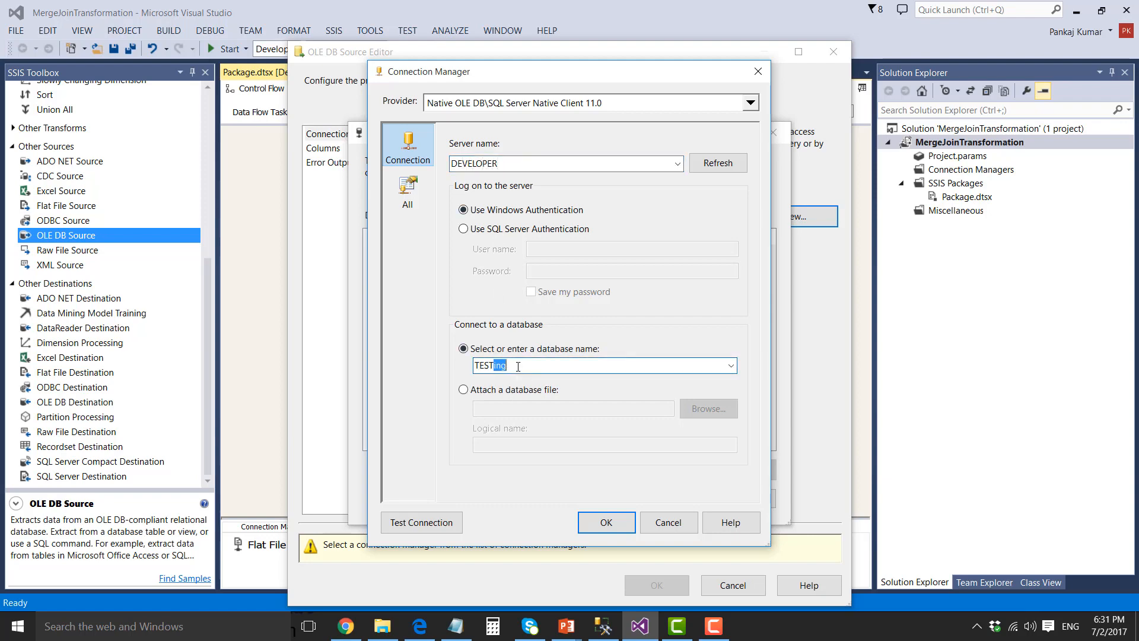
{"action": "left_click", "coordinate": [606, 522]}
{"action": "left_click", "coordinate": [688, 498]}
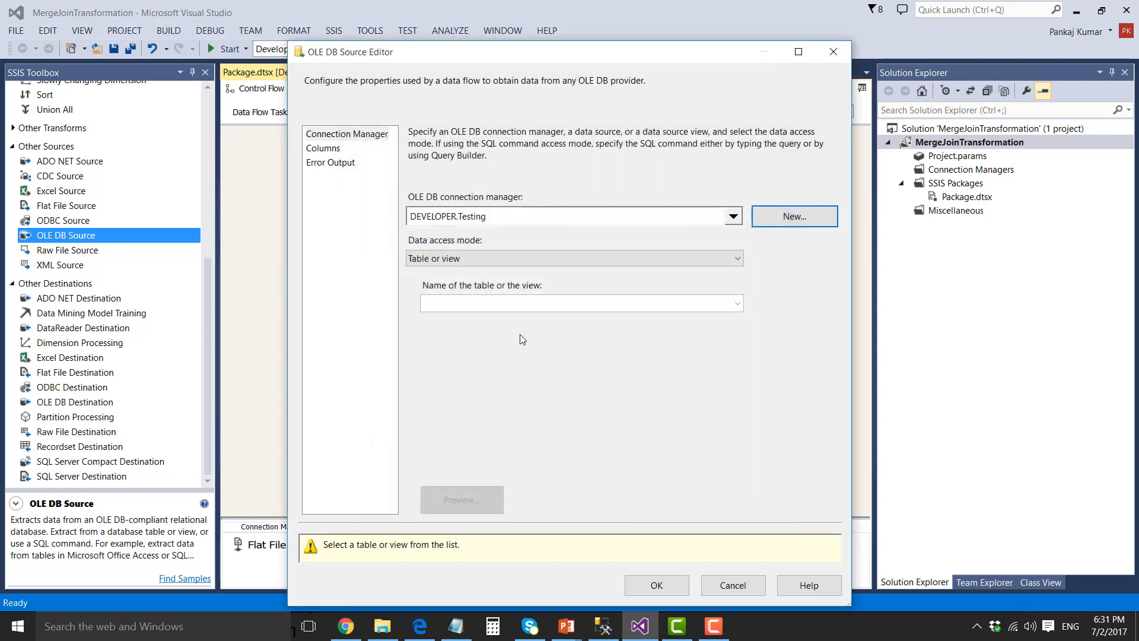
Choose the [dbo].[Males_Data] table for the OLE DB Source and preview its rows
{"action": "left_click", "coordinate": [516, 305]}
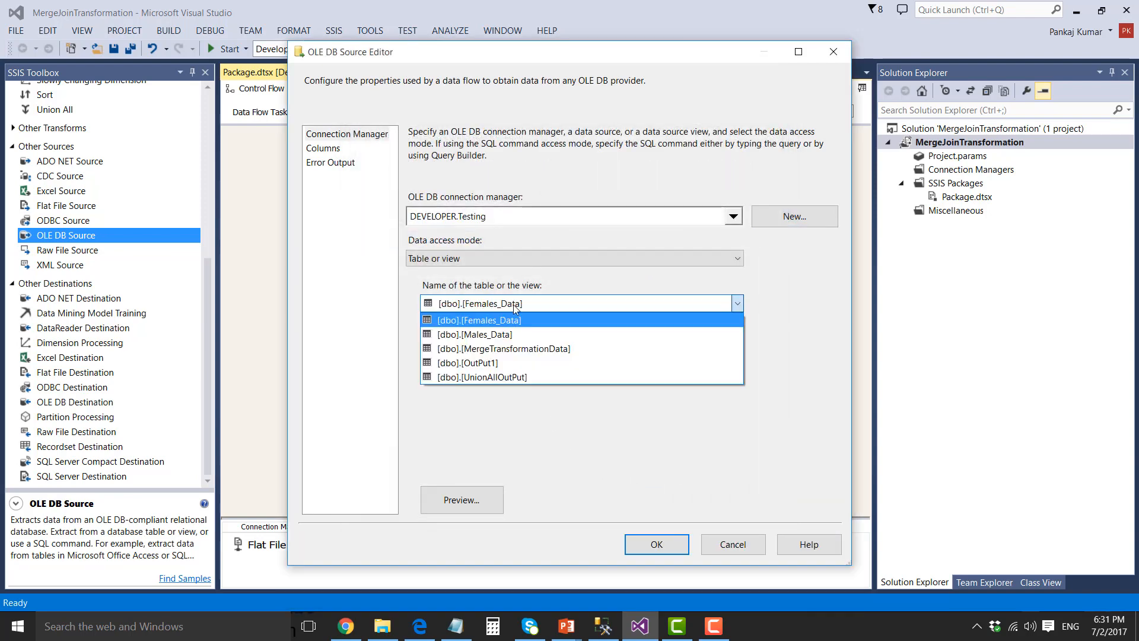
{"action": "left_click", "coordinate": [500, 335]}
{"action": "left_click", "coordinate": [474, 509]}
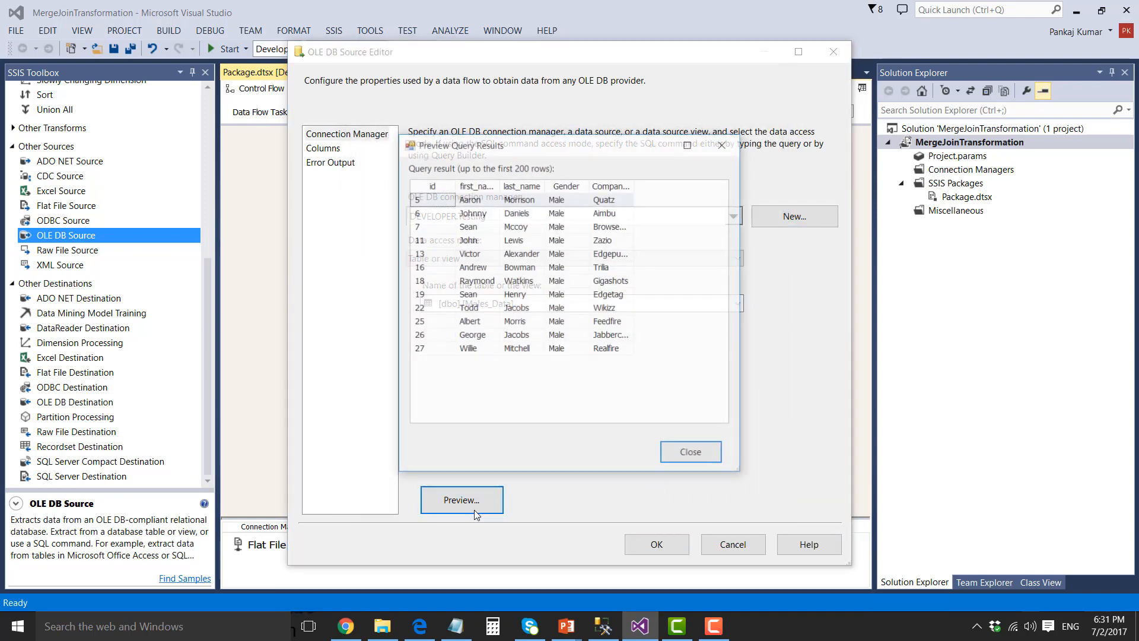
{"action": "left_click", "coordinate": [691, 453]}
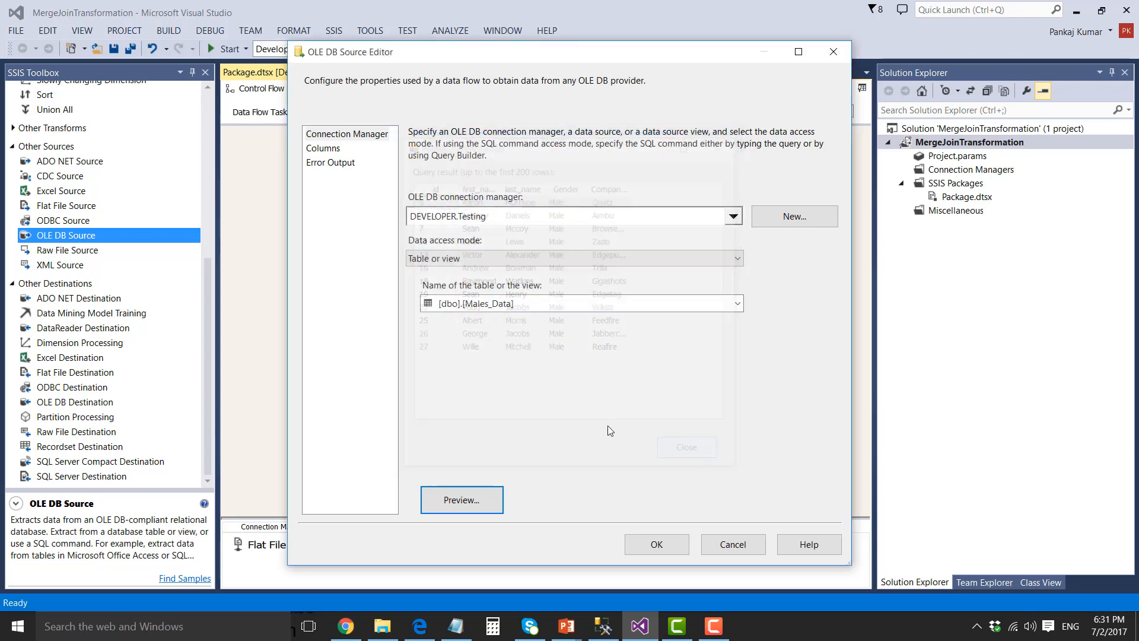
Accept the OLE DB Source settings and move it roughly level with the Flat File Source
{"action": "left_click", "coordinate": [653, 544]}
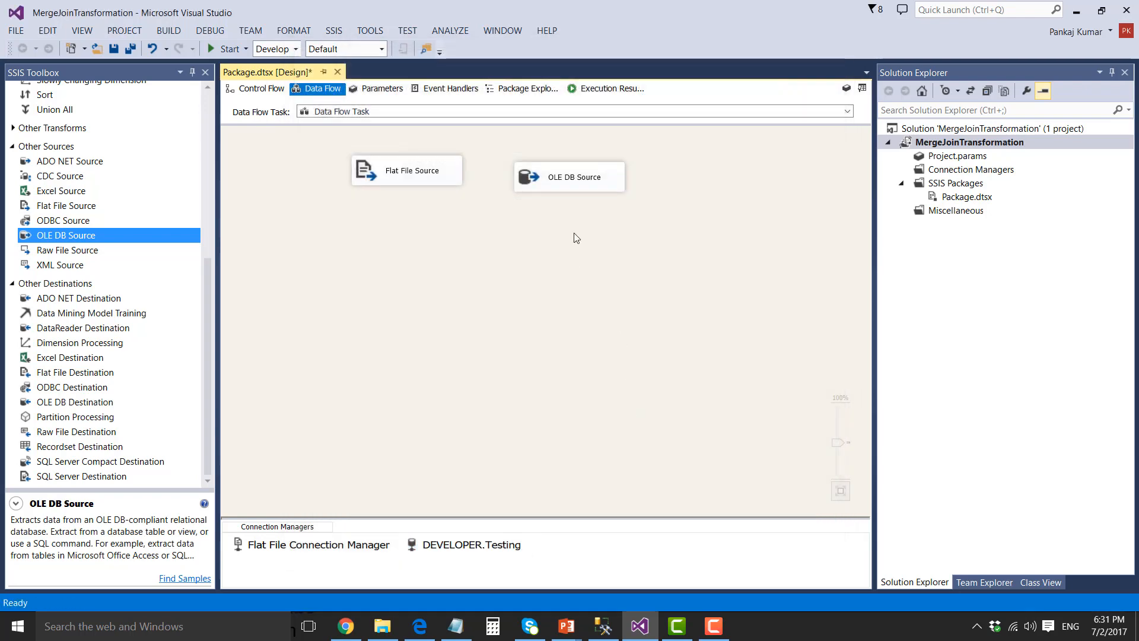
{"action": "left_click", "coordinate": [547, 190]}
{"action": "left_click", "coordinate": [546, 243]}
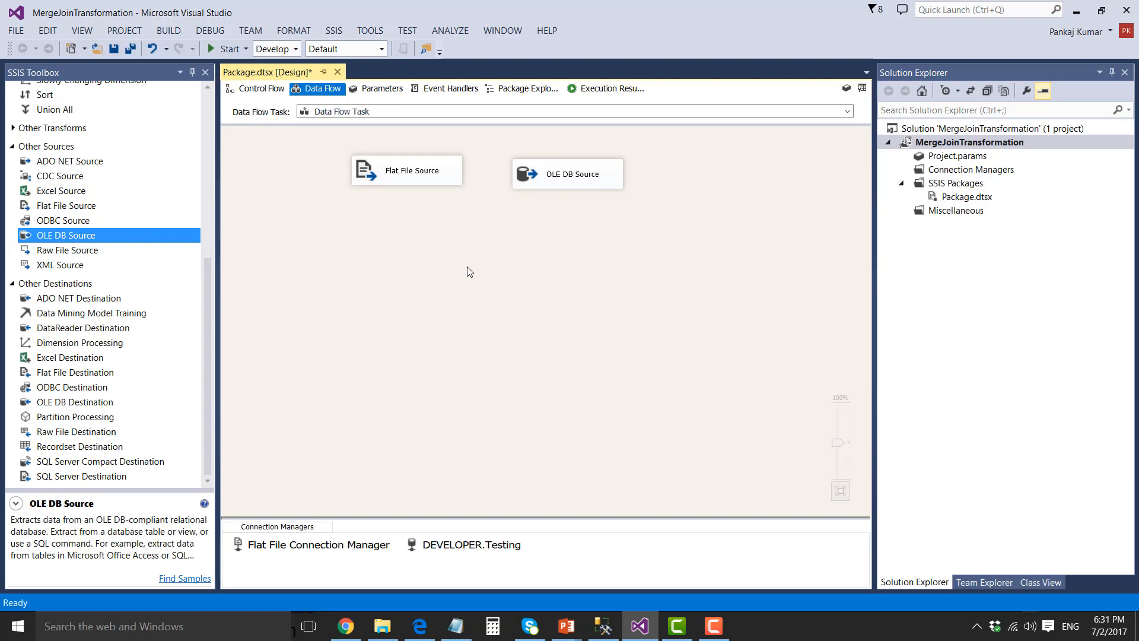
Add two Sort transformations, one below the Flat File Source and one below the OLE DB Source
{"action": "scroll", "coordinate": [80, 291], "scroll_direction": "up", "scroll_amount": 4}
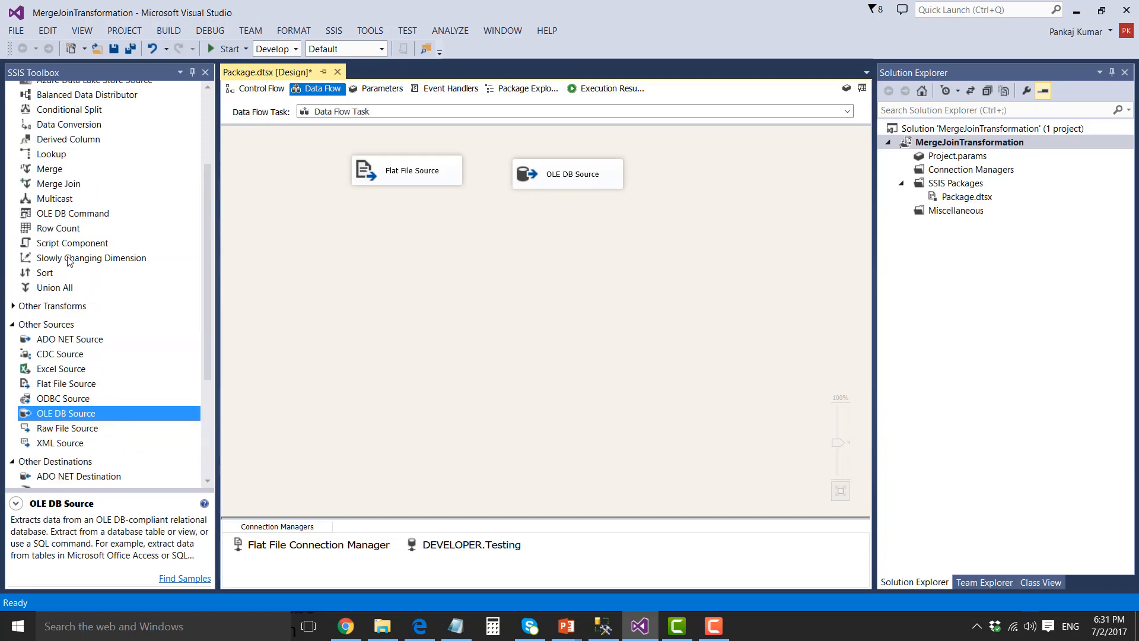
{"action": "left_click_drag", "start_coordinate": [47, 273], "coordinate": [380, 248]}
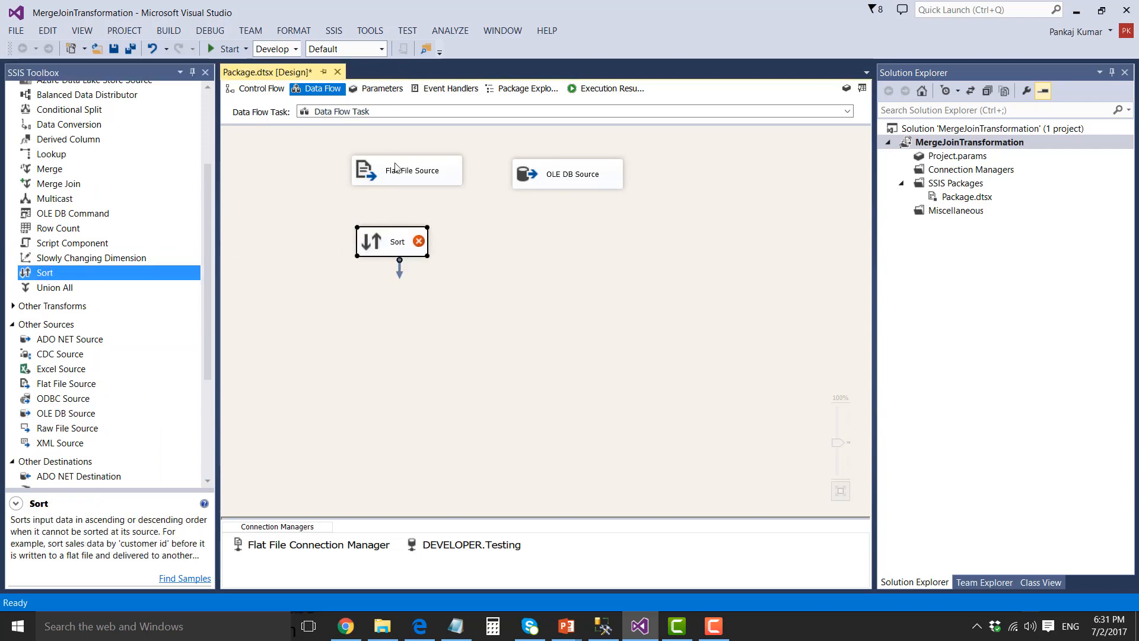
{"action": "left_click_drag", "start_coordinate": [89, 272], "coordinate": [549, 248]}
Connect the Flat File Source to the Sort beneath it and sort its data by id in ascending order
{"action": "left_click", "coordinate": [392, 176]}
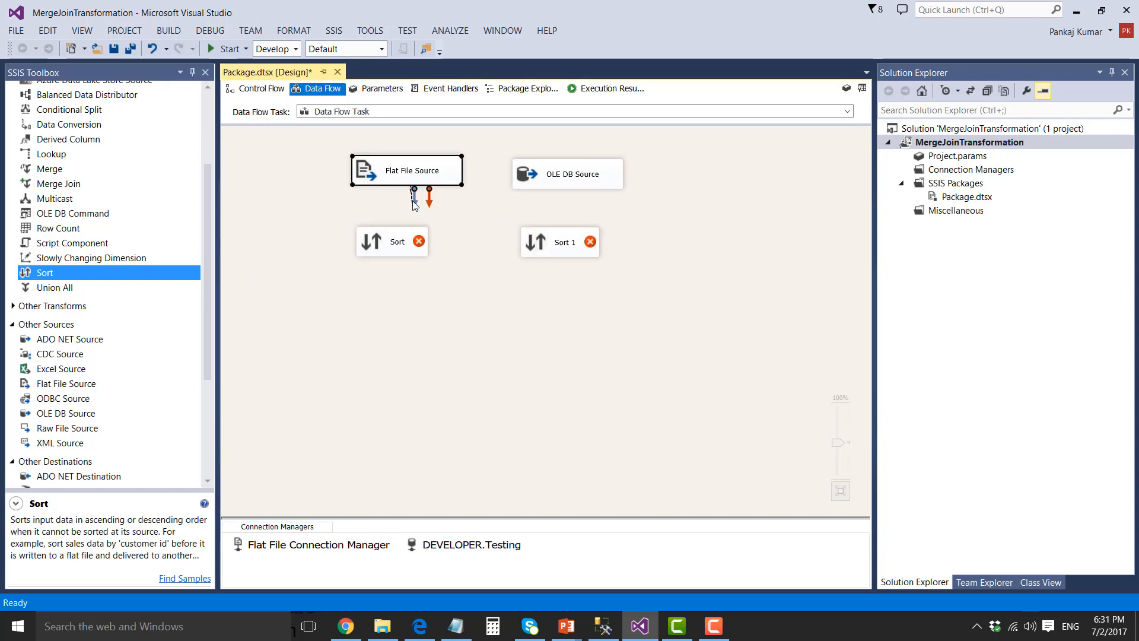
{"action": "left_click_drag", "start_coordinate": [414, 205], "coordinate": [382, 258]}
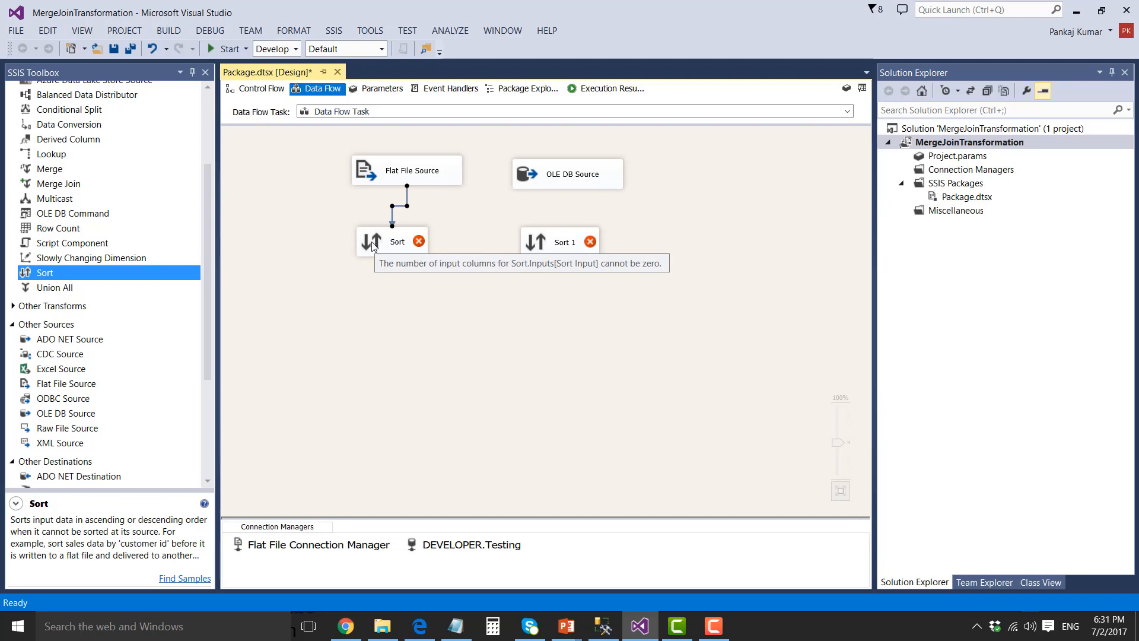
{"action": "double_click", "coordinate": [373, 246]}
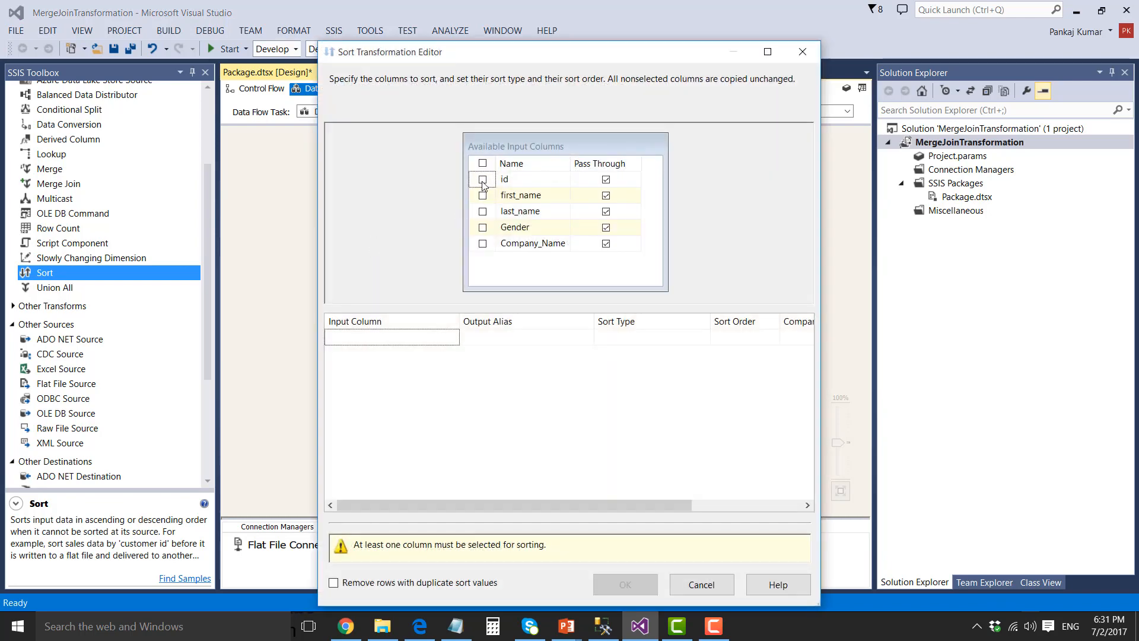
{"action": "left_click", "coordinate": [482, 180]}
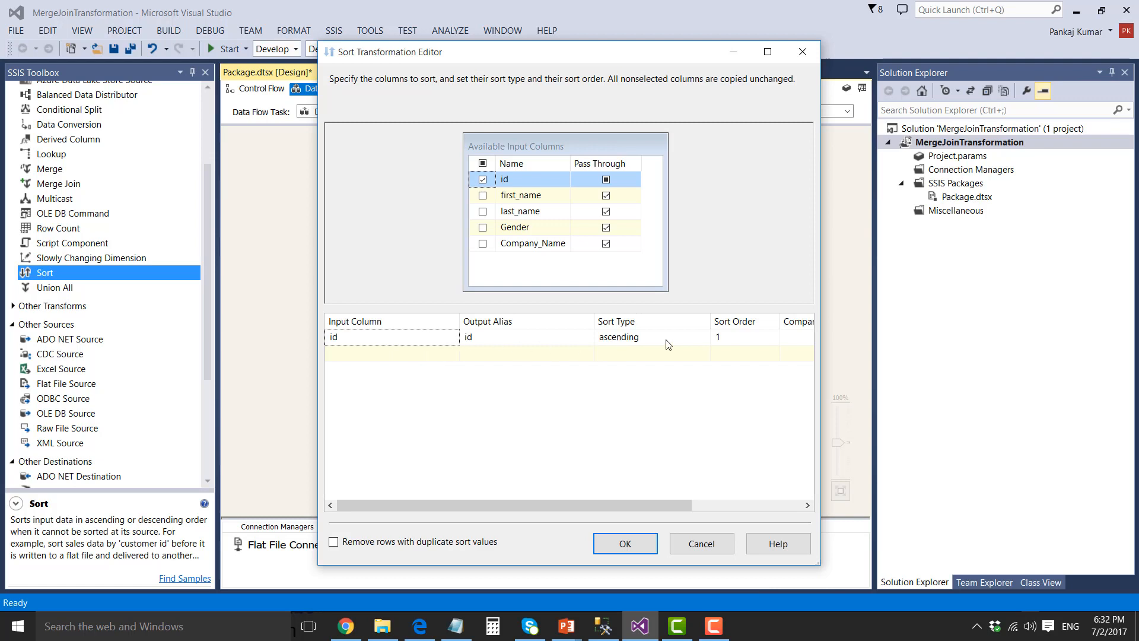
{"action": "left_click", "coordinate": [623, 550]}
Connect the OLE DB Source to Sort 1 and sort its data by id in ascending order
{"action": "left_click", "coordinate": [544, 180]}
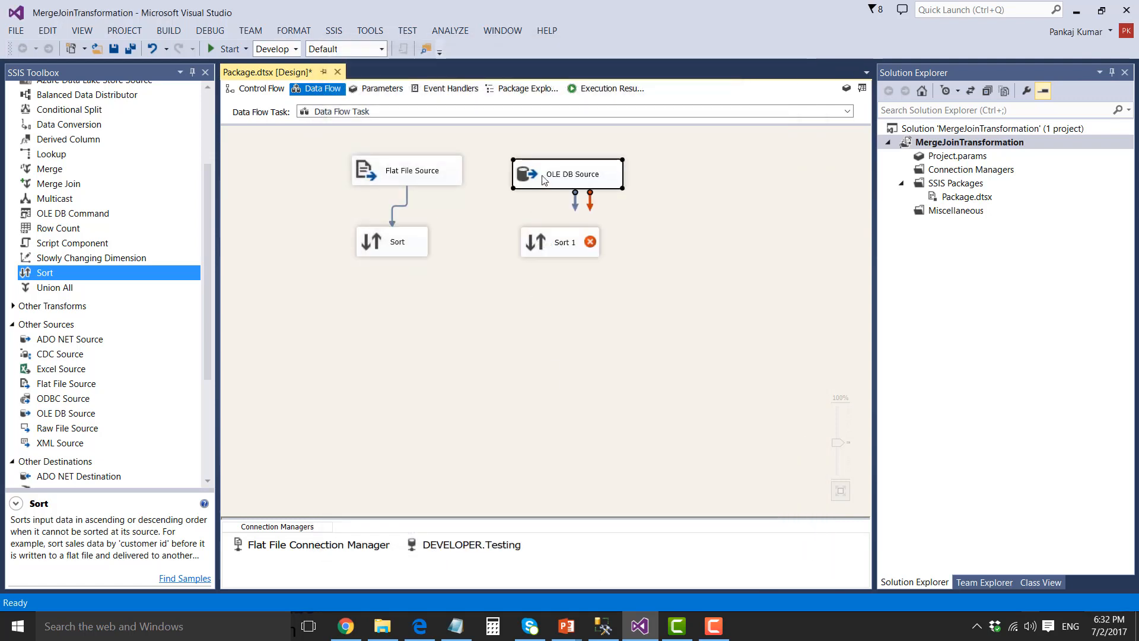
{"action": "left_click_drag", "start_coordinate": [575, 204], "coordinate": [559, 243]}
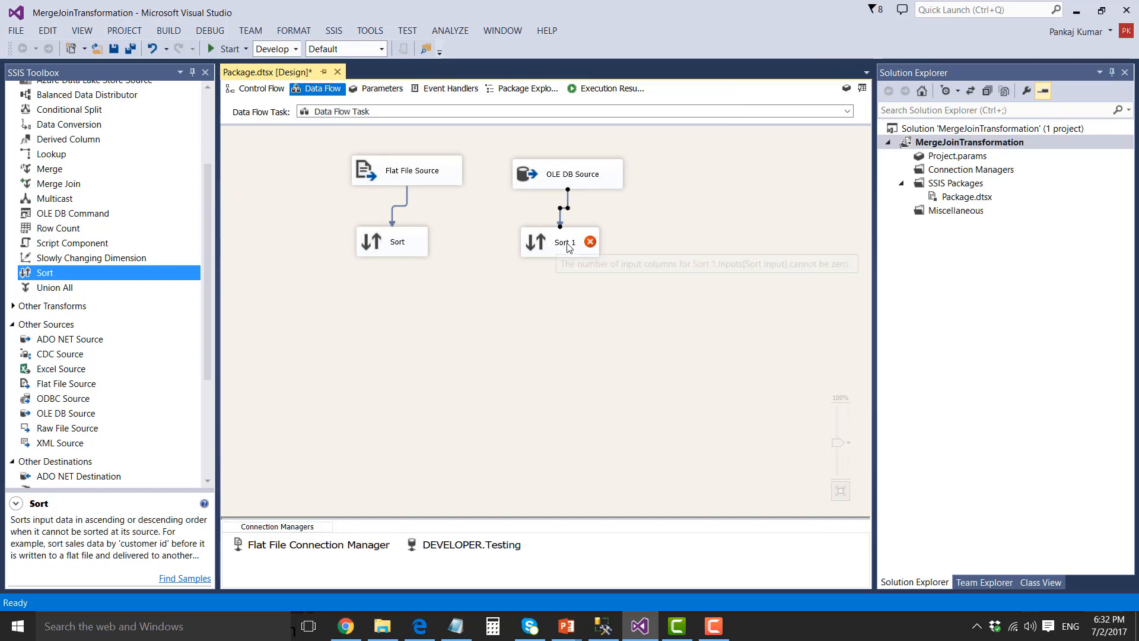
{"action": "mouse_move", "coordinate": [536, 254]}
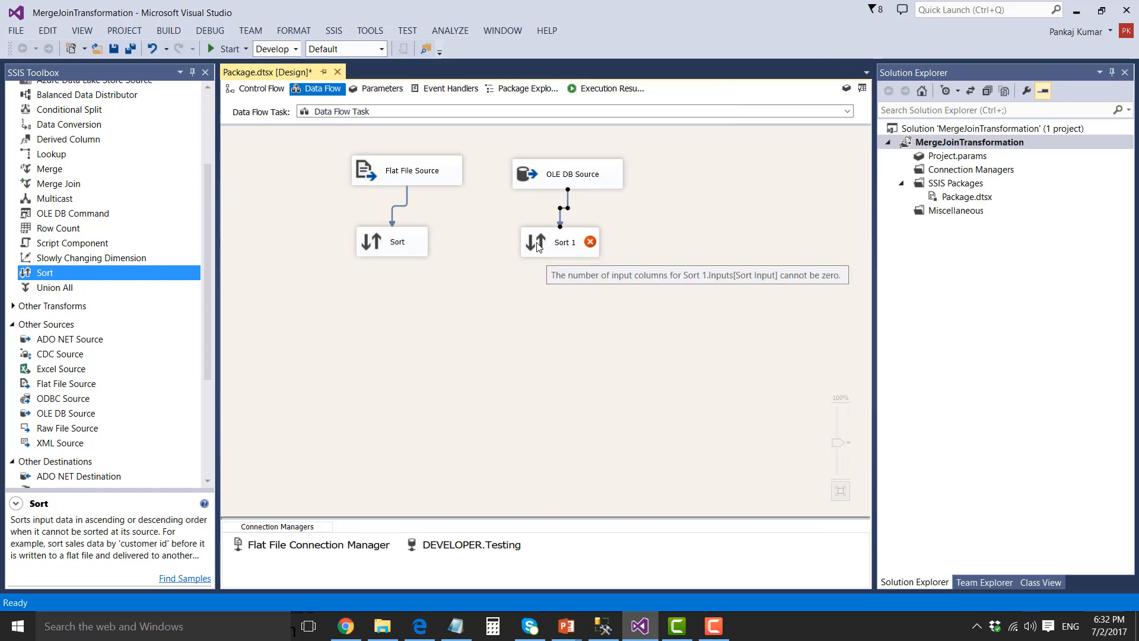
{"action": "double_click", "coordinate": [537, 247]}
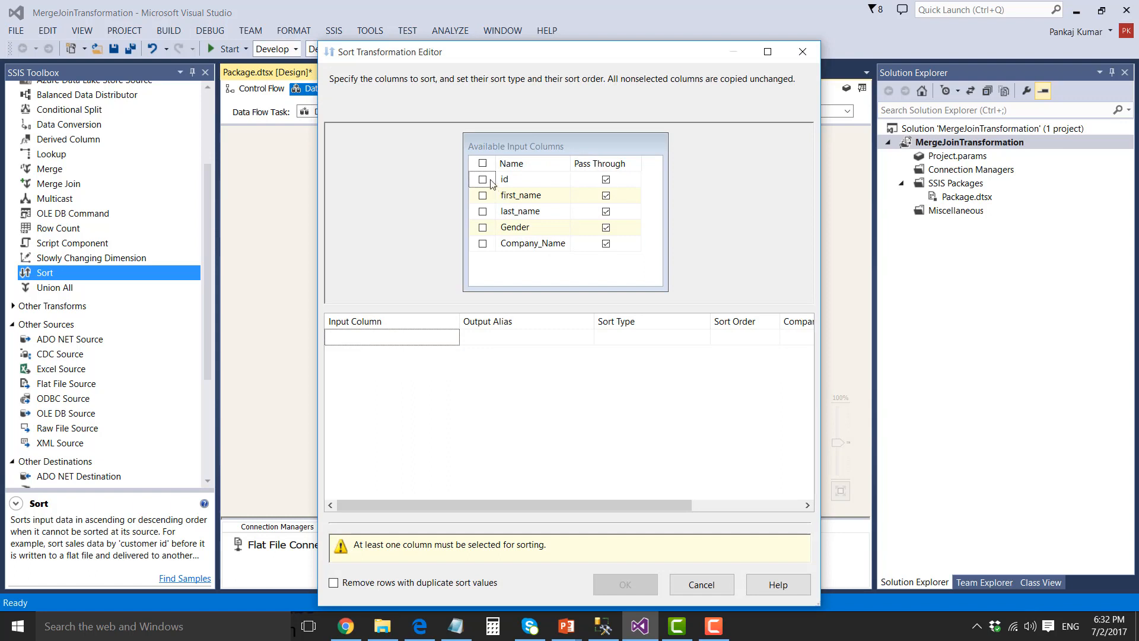
{"action": "left_click", "coordinate": [483, 179]}
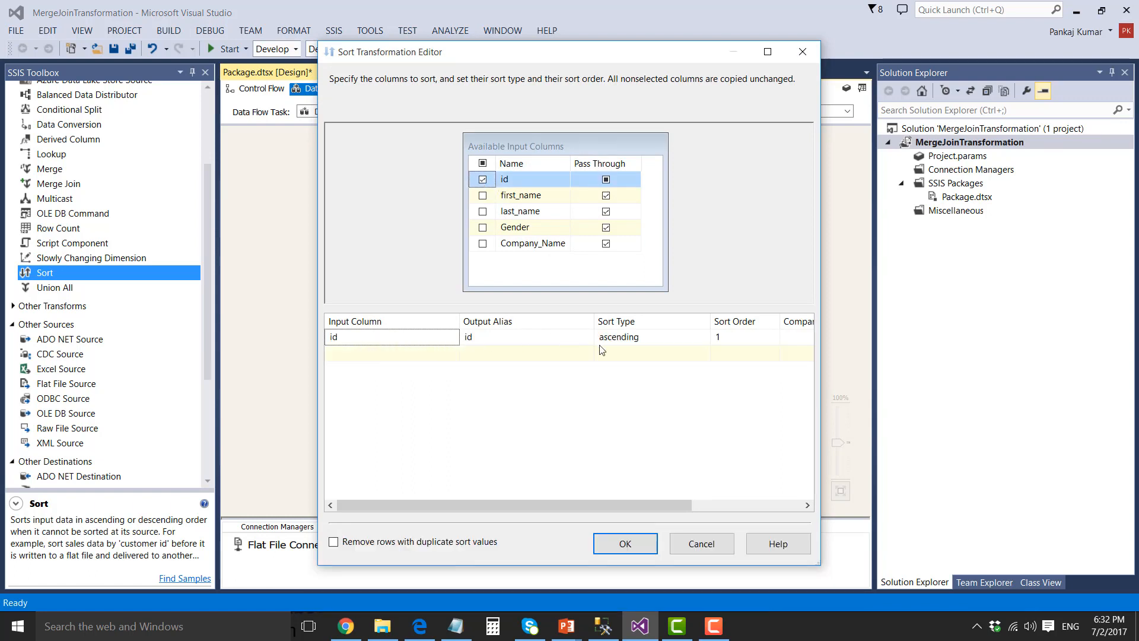
{"action": "left_click", "coordinate": [627, 548]}
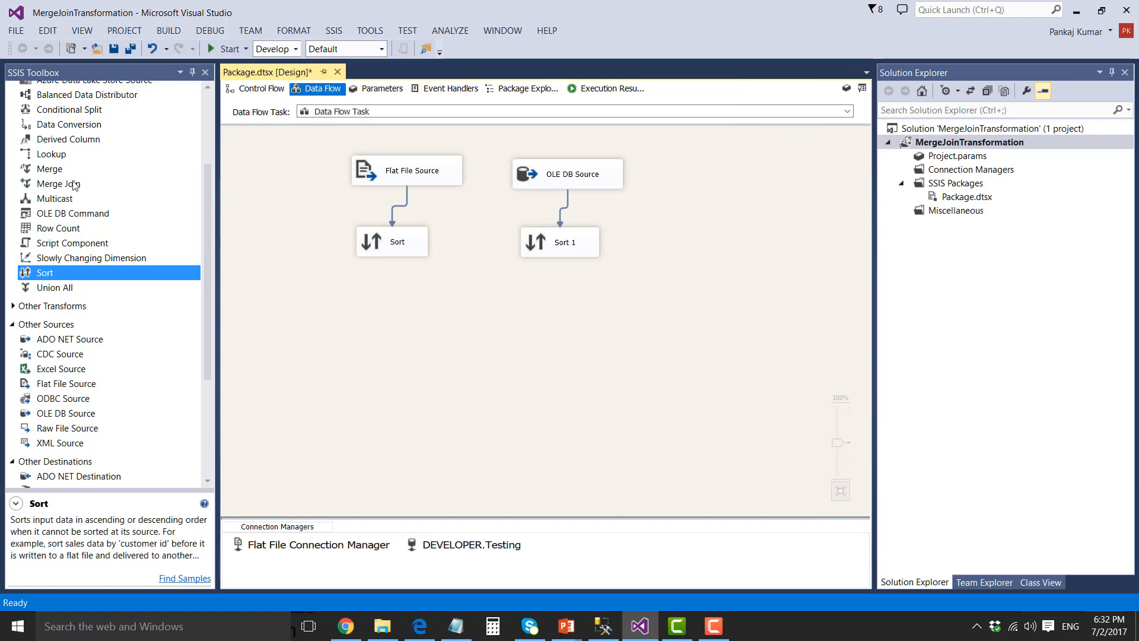
Add a Merge Join below the two Sorts and connect the flat file's Sort Output to the Merge Join Left Input
{"action": "left_click_drag", "start_coordinate": [73, 184], "coordinate": [415, 300]}
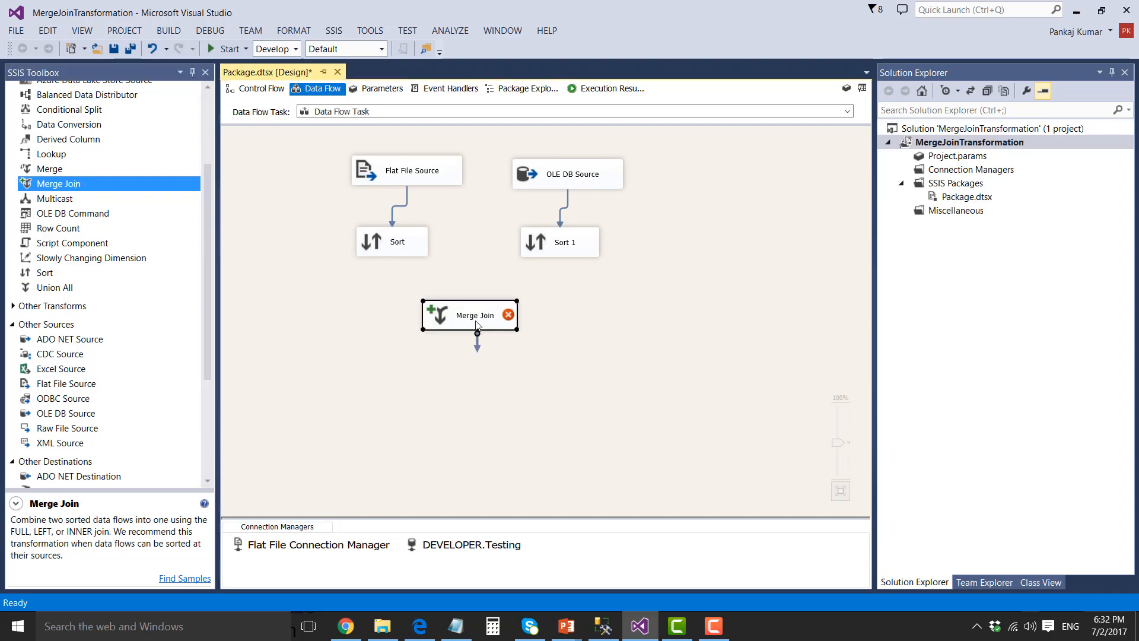
{"action": "left_click", "coordinate": [370, 243]}
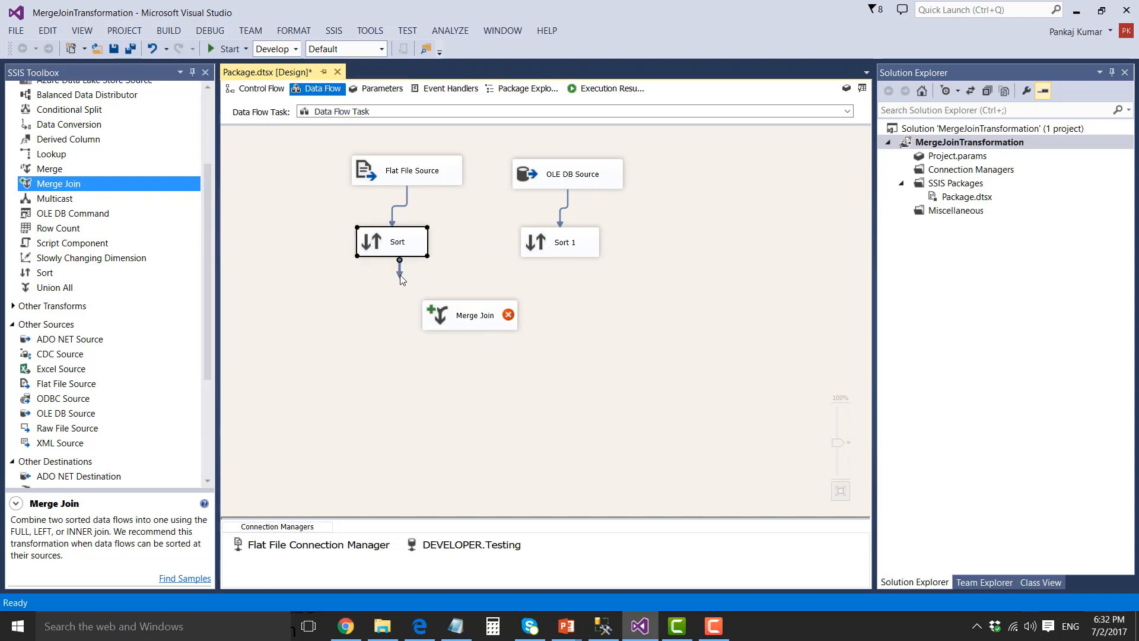
{"action": "left_click_drag", "start_coordinate": [401, 275], "coordinate": [448, 318]}
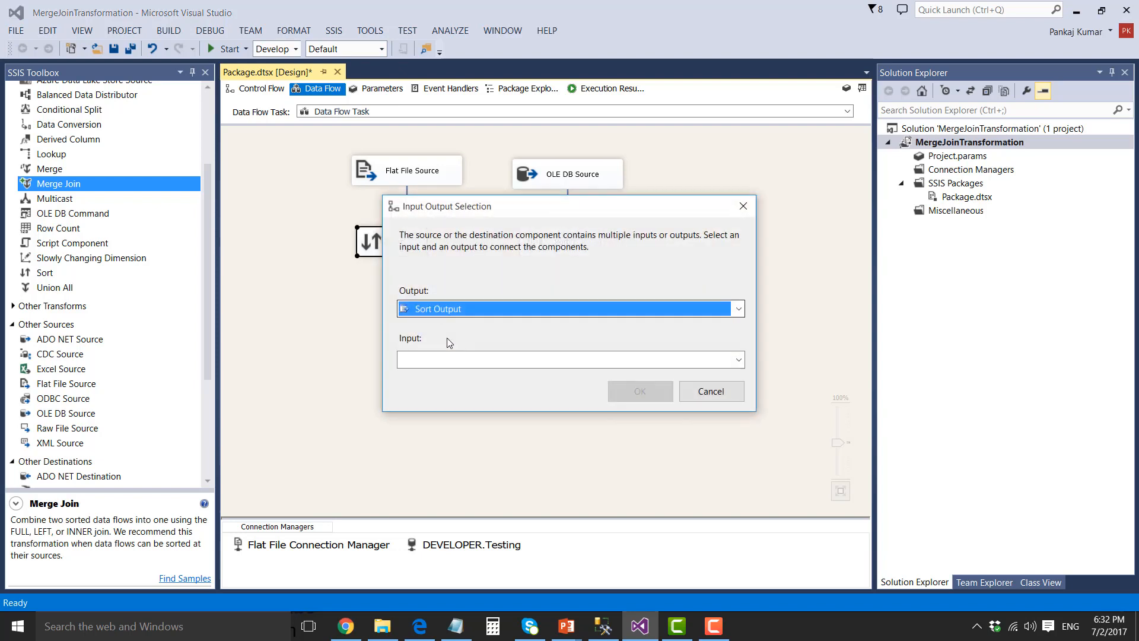
{"action": "left_click", "coordinate": [490, 363]}
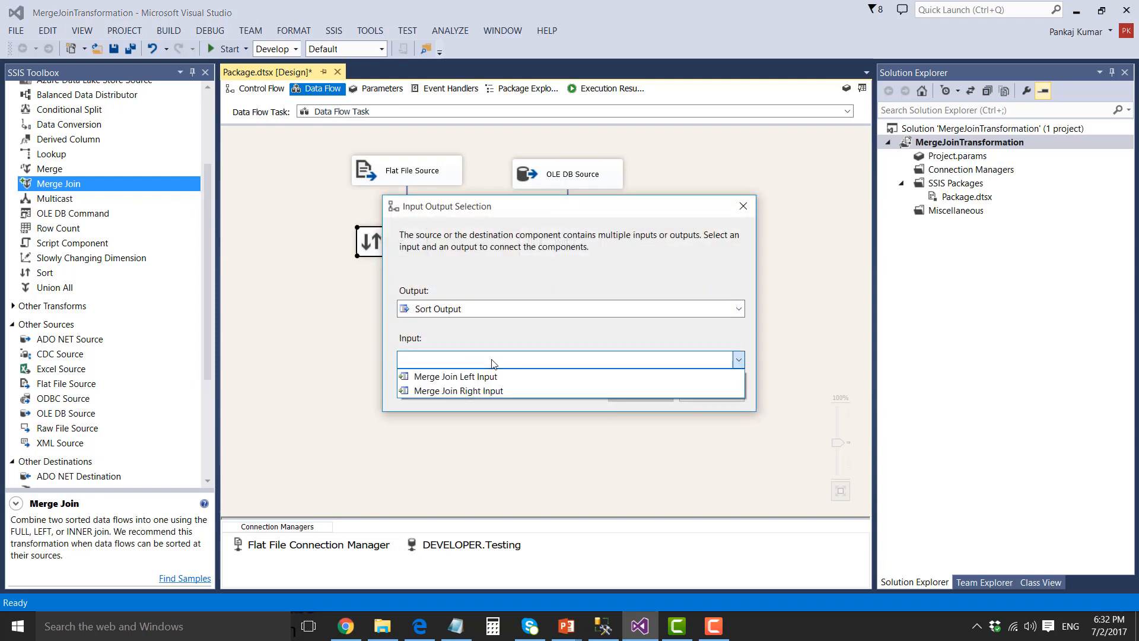
{"action": "left_click", "coordinate": [482, 378]}
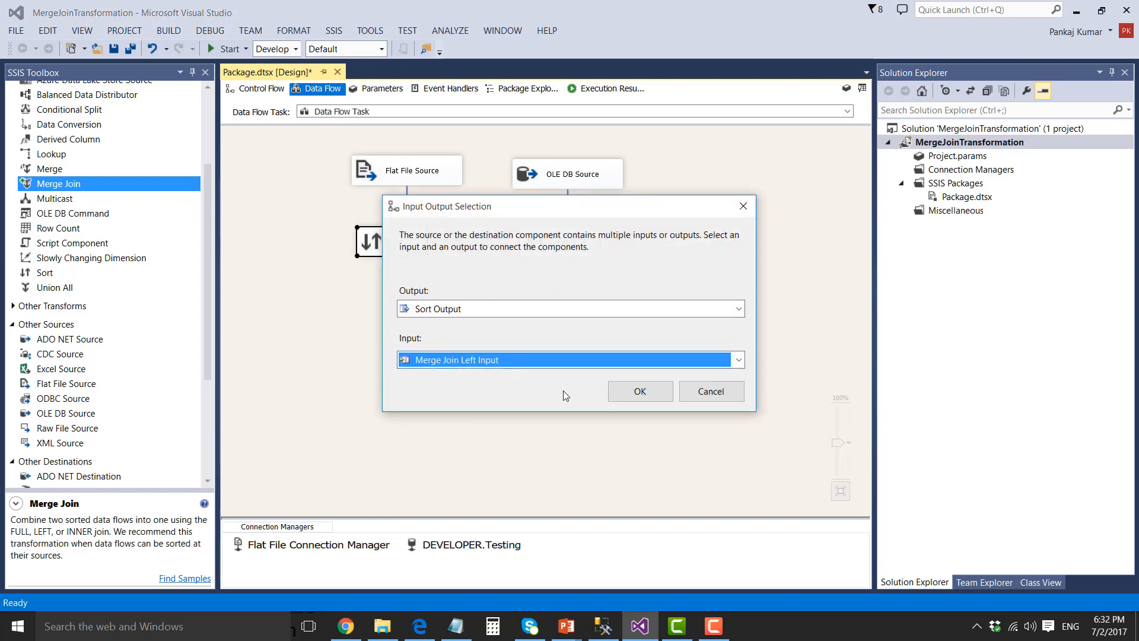
{"action": "left_click", "coordinate": [640, 390]}
Connect Sort 1 to the Merge Join and set the join type to Left outer join
{"action": "left_click", "coordinate": [557, 244]}
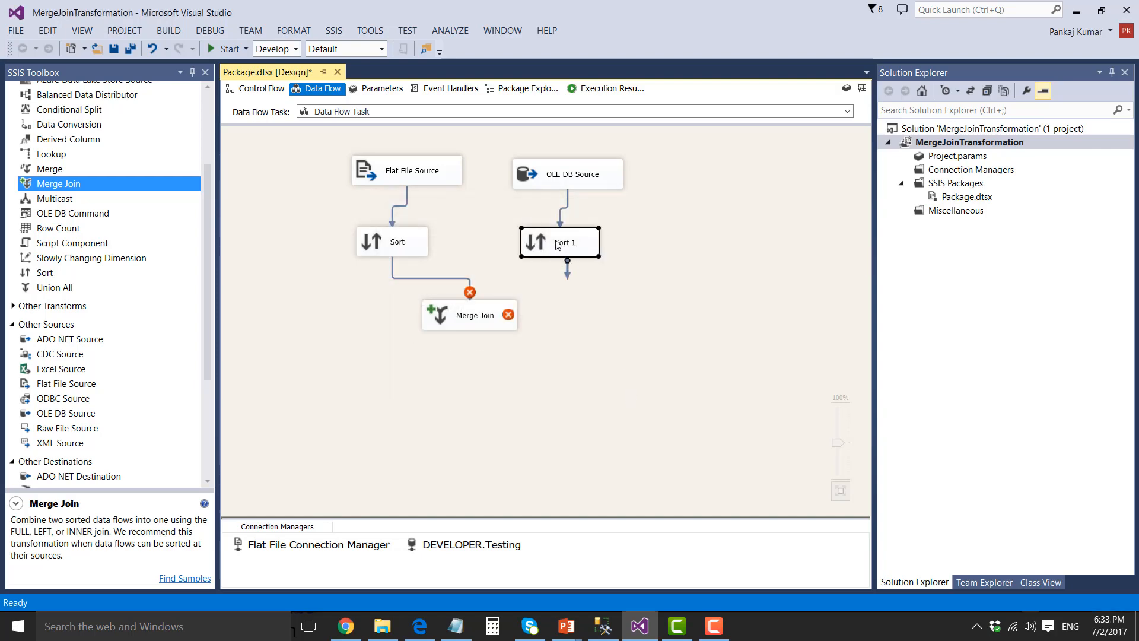
{"action": "left_click_drag", "start_coordinate": [566, 276], "coordinate": [503, 318]}
{"action": "double_click", "coordinate": [503, 318]}
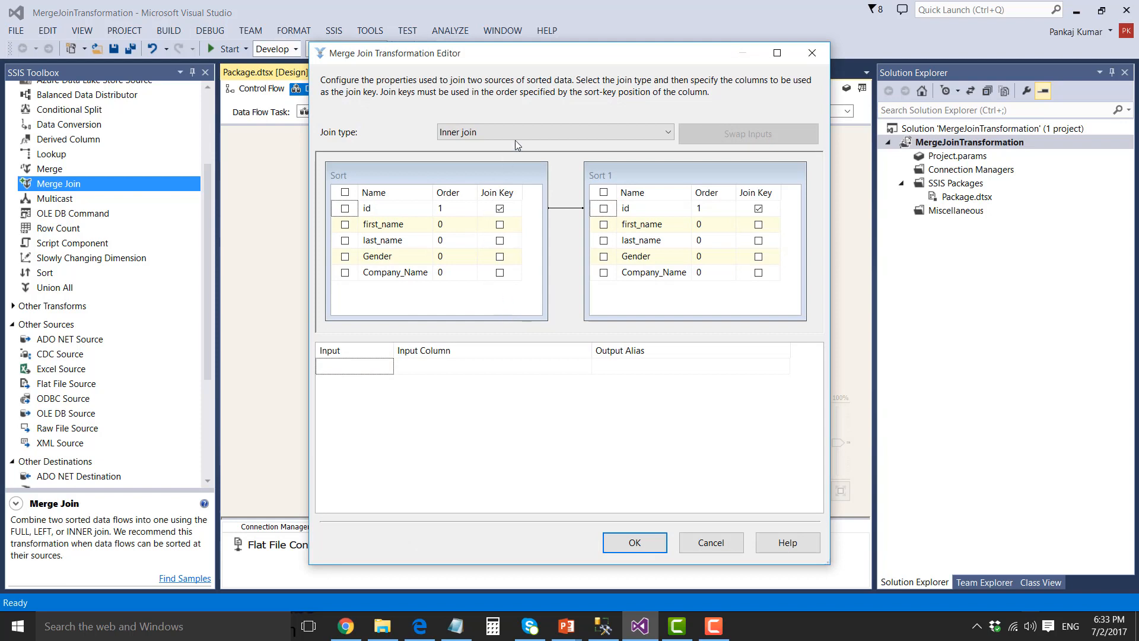
{"action": "left_click_drag", "start_coordinate": [504, 55], "coordinate": [451, 43]}
{"action": "left_click", "coordinate": [453, 117]}
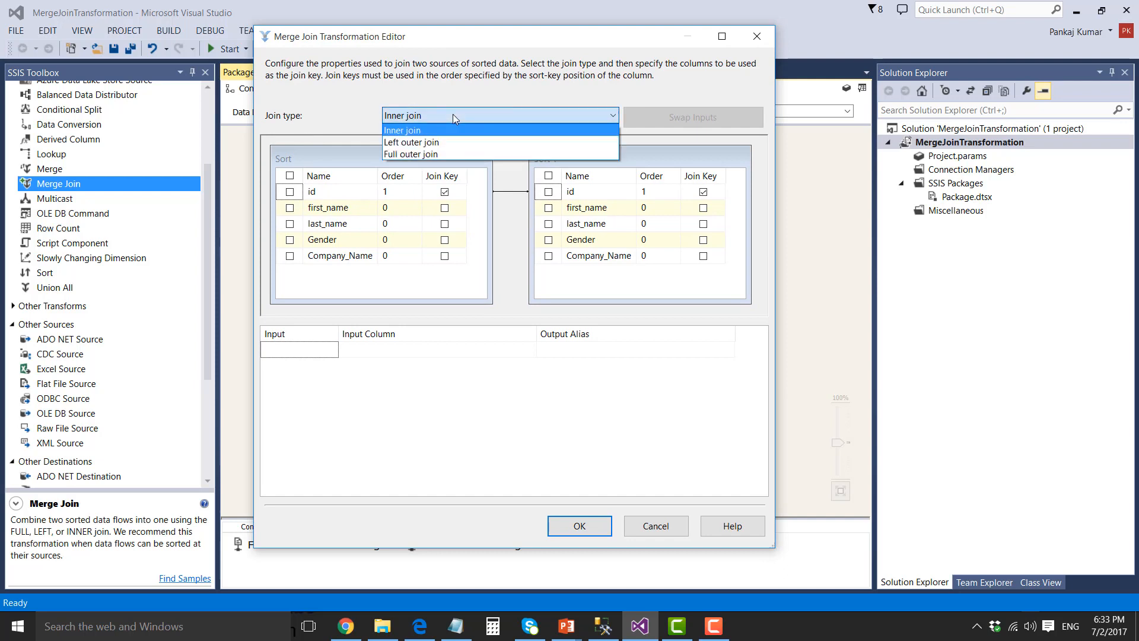
{"action": "left_click", "coordinate": [440, 144]}
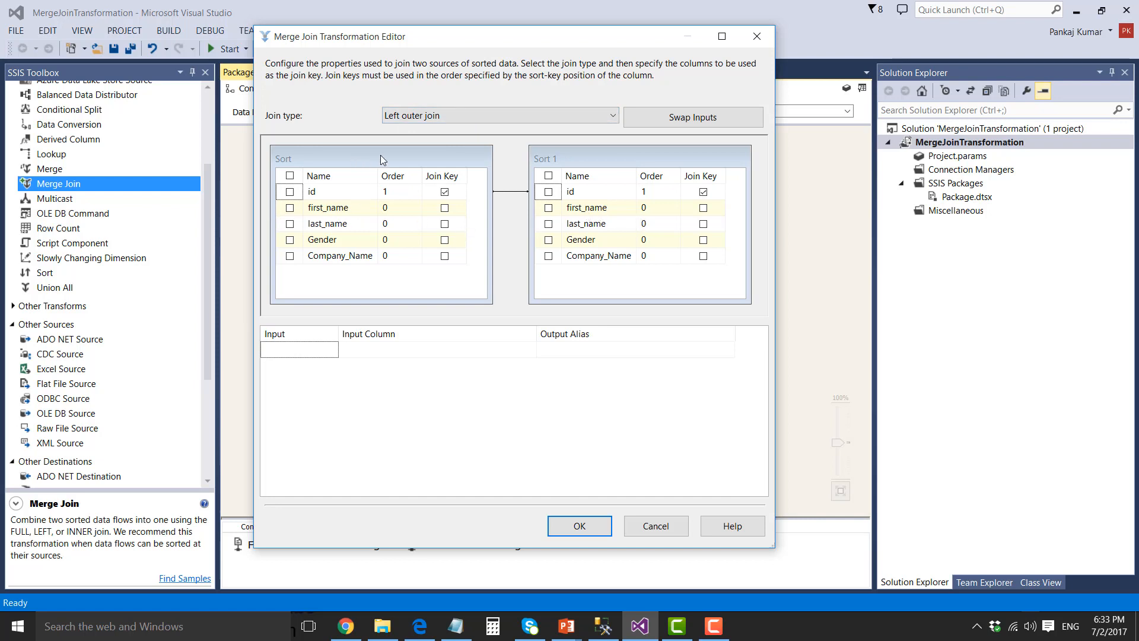
{"action": "left_click_drag", "start_coordinate": [380, 155], "coordinate": [388, 151]}
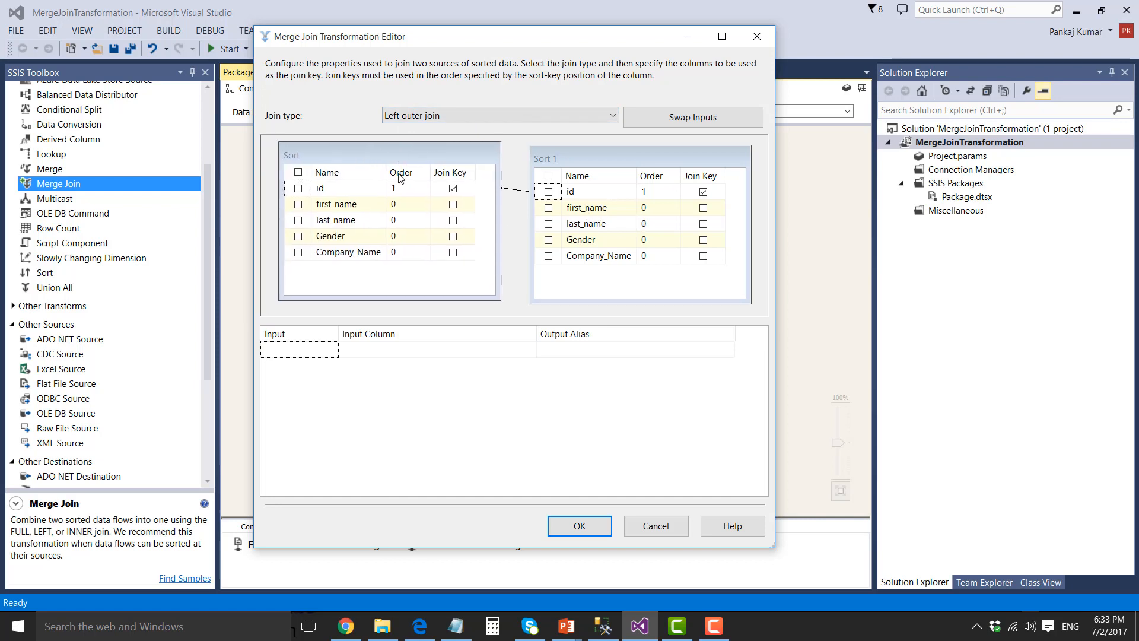
Include all columns from Sort plus first_name and last_name from Sort 1 in the Merge Join output
{"action": "left_click", "coordinate": [298, 173]}
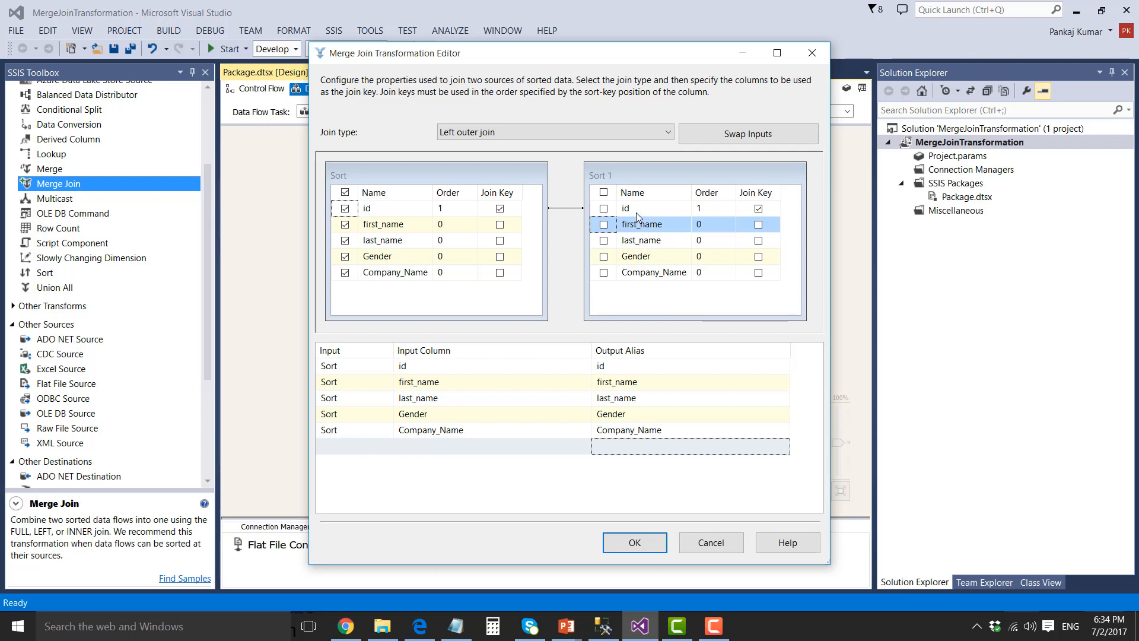
{"action": "left_click", "coordinate": [603, 225]}
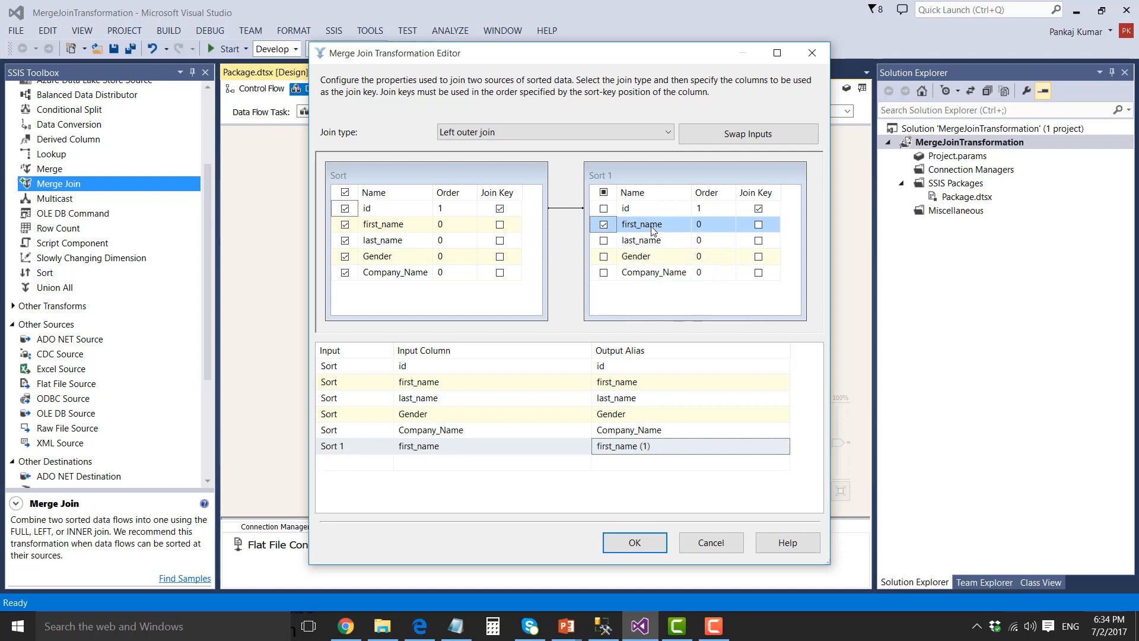
{"action": "left_click", "coordinate": [604, 240]}
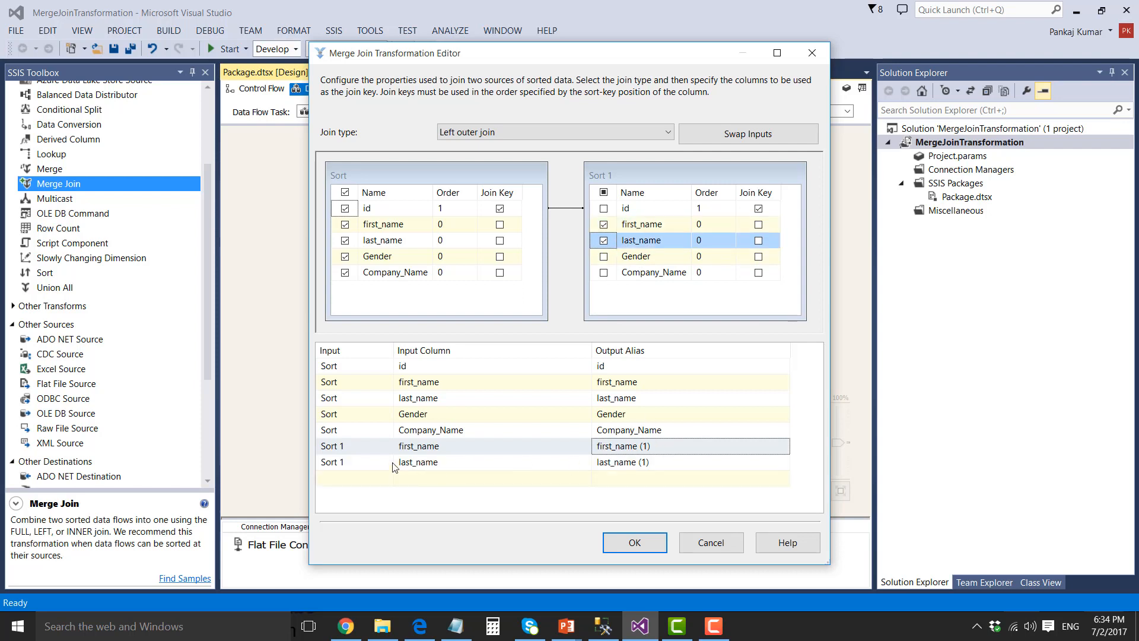
Set the output aliases of the Sort 1 columns to first_name_2 and last_name_2 and accept the Merge Join settings
{"action": "left_click", "coordinate": [656, 465]}
{"action": "left_click", "coordinate": [662, 448]}
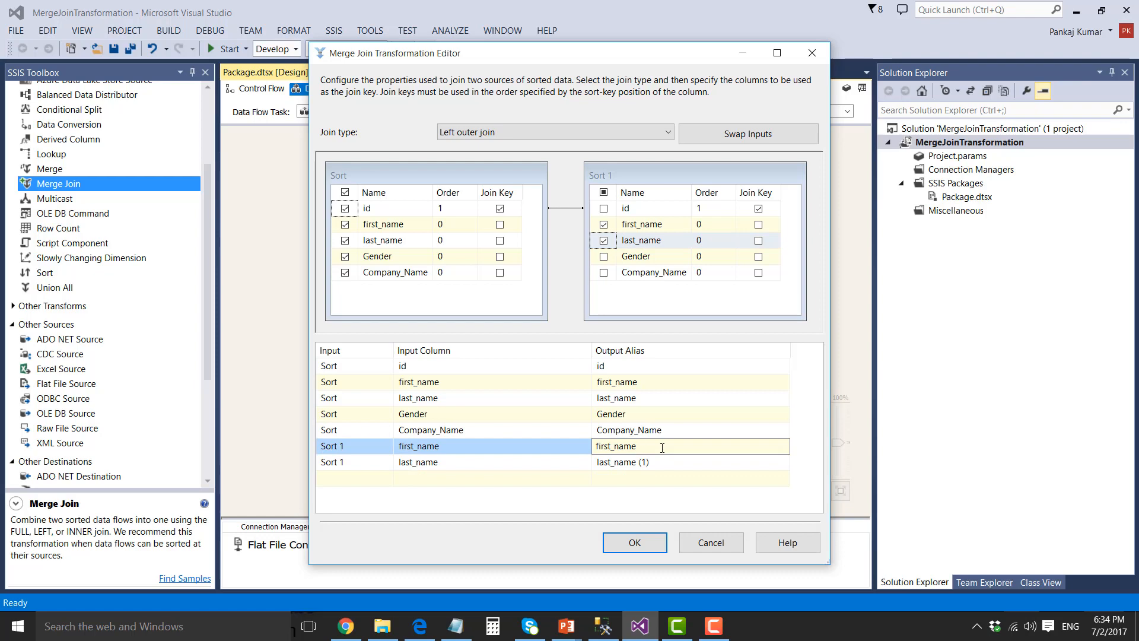
{"action": "key", "text": "Down"}
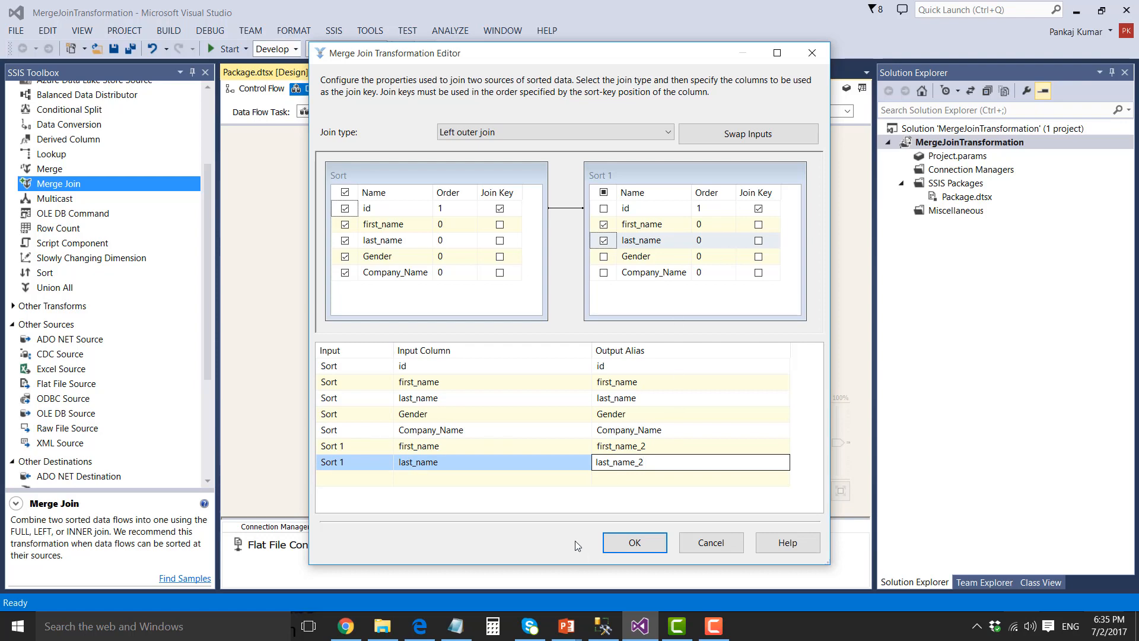
{"action": "left_click", "coordinate": [565, 480]}
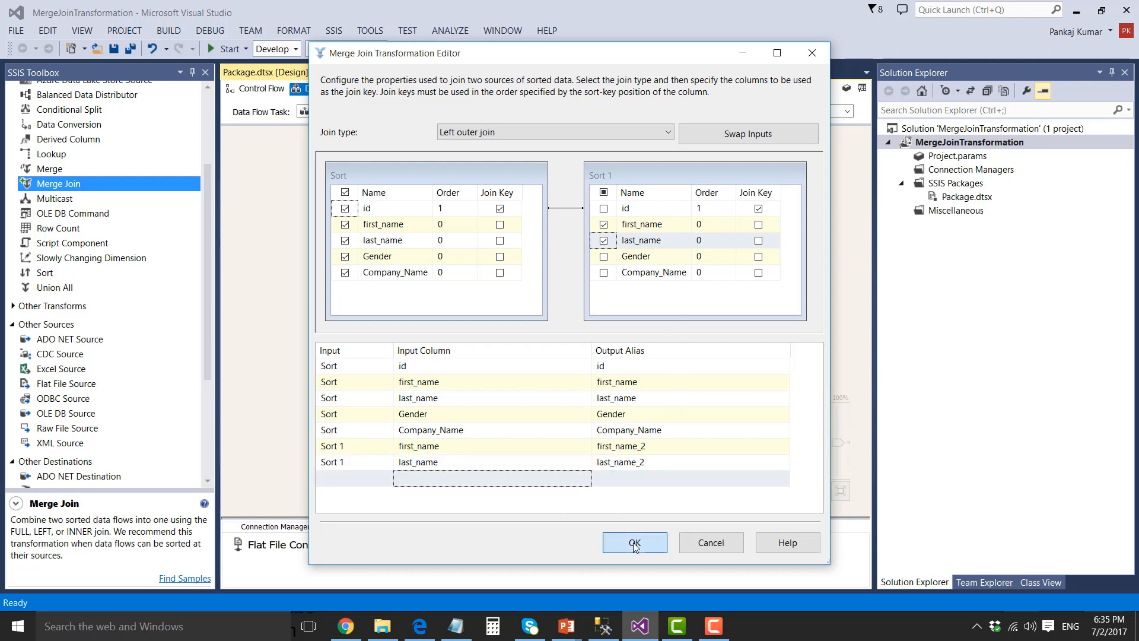
{"action": "left_click", "coordinate": [634, 543]}
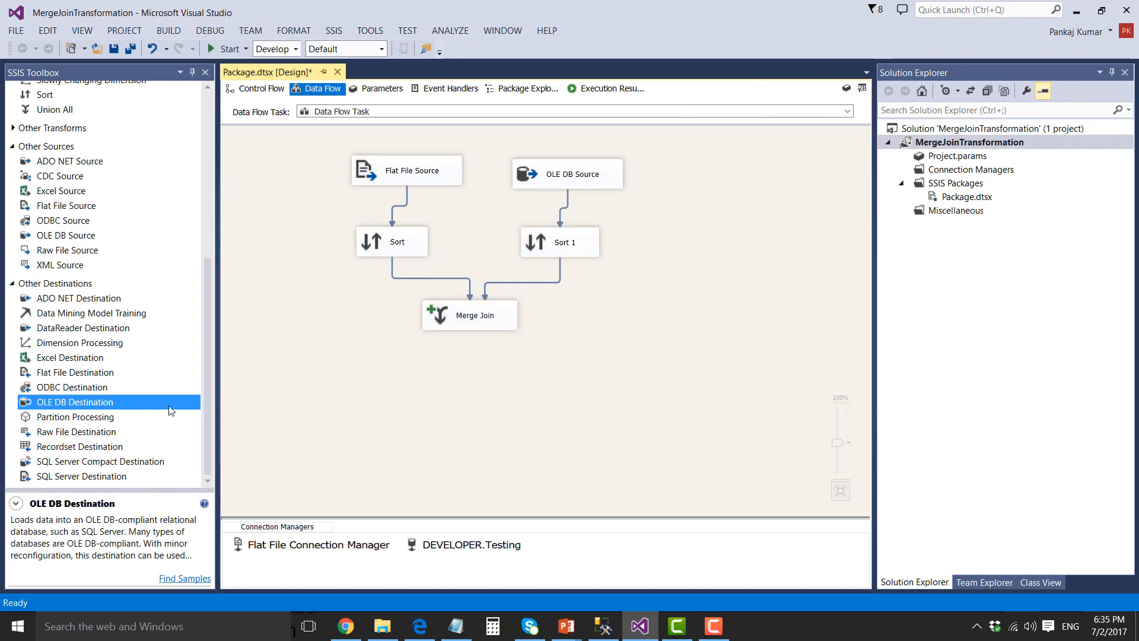
Add an OLE DB Destination below the Merge Join, fed by its output, and open the destination's settings
{"action": "left_click_drag", "start_coordinate": [92, 406], "coordinate": [435, 400]}
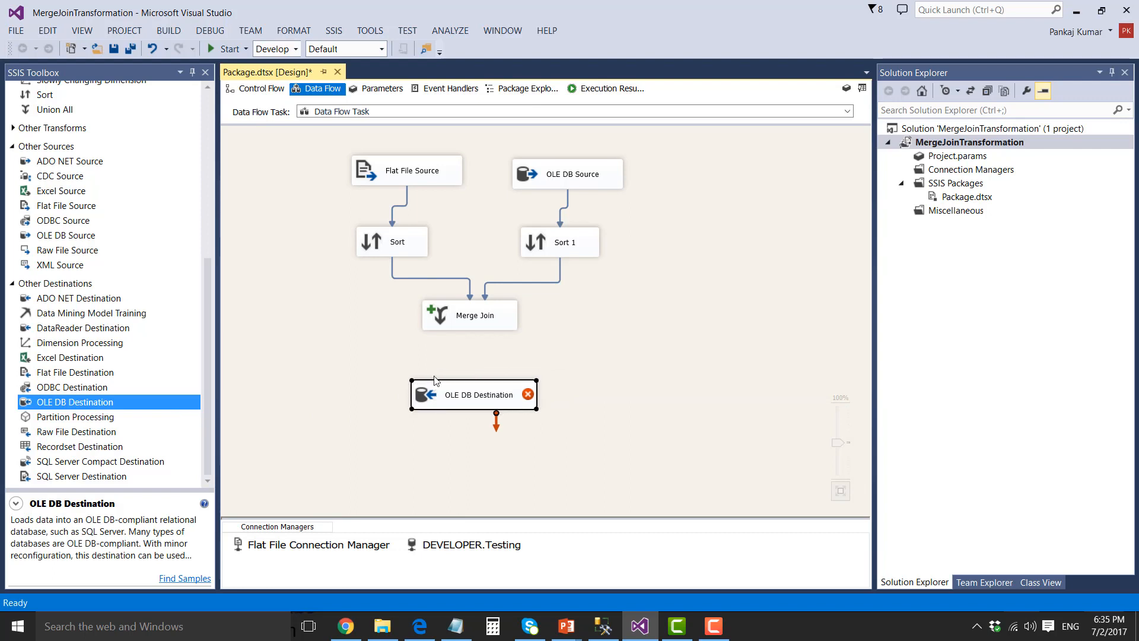
{"action": "left_click", "coordinate": [459, 321]}
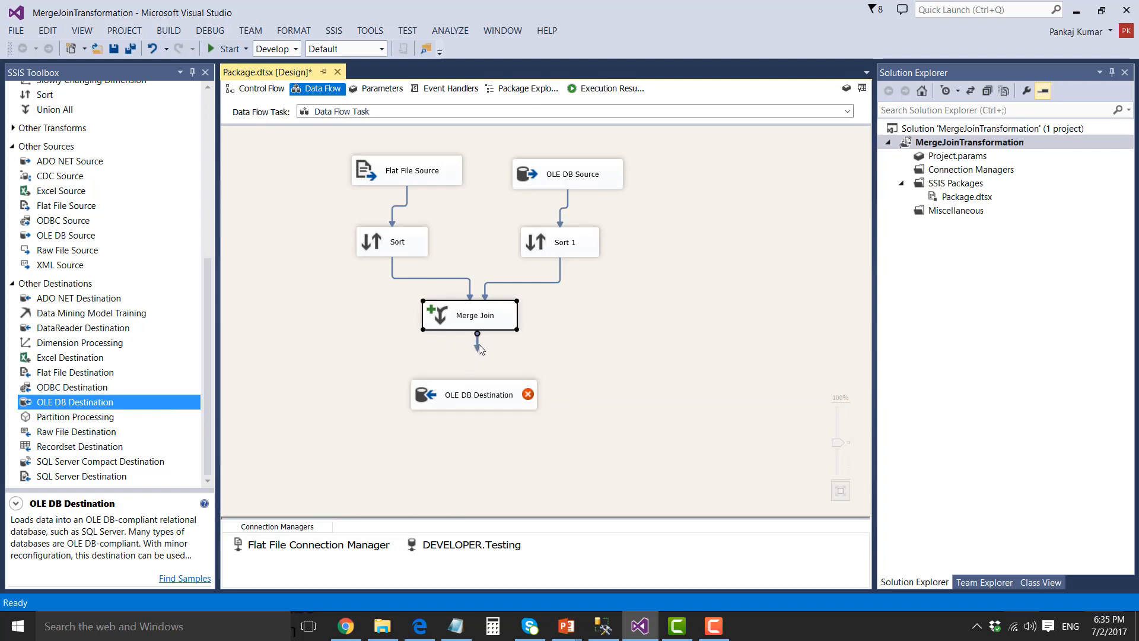
{"action": "left_click_drag", "start_coordinate": [479, 344], "coordinate": [450, 397]}
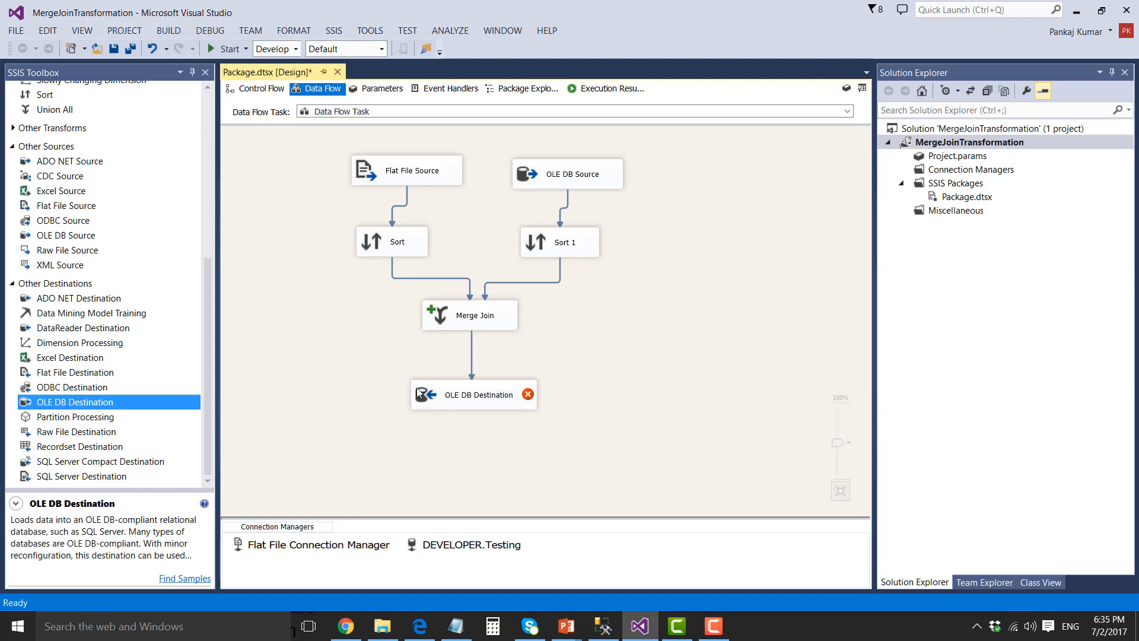
{"action": "double_click", "coordinate": [434, 405]}
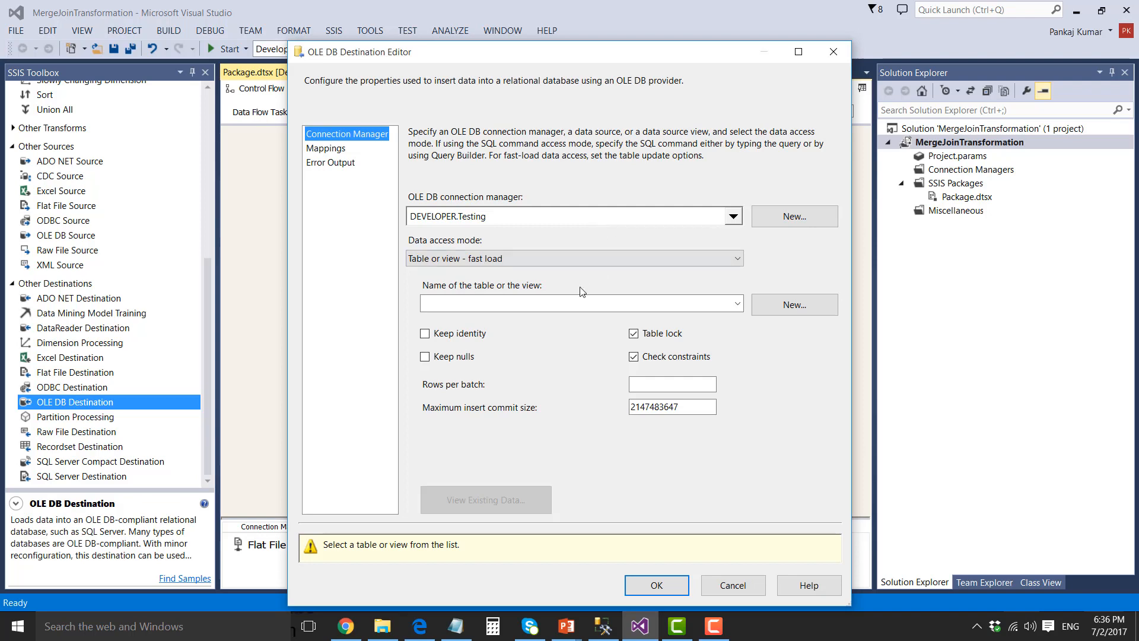
Create a new destination table named MERGEJOINTRNAS from the generated script and accept the destination with its automatic column mappings
{"action": "left_click", "coordinate": [768, 308]}
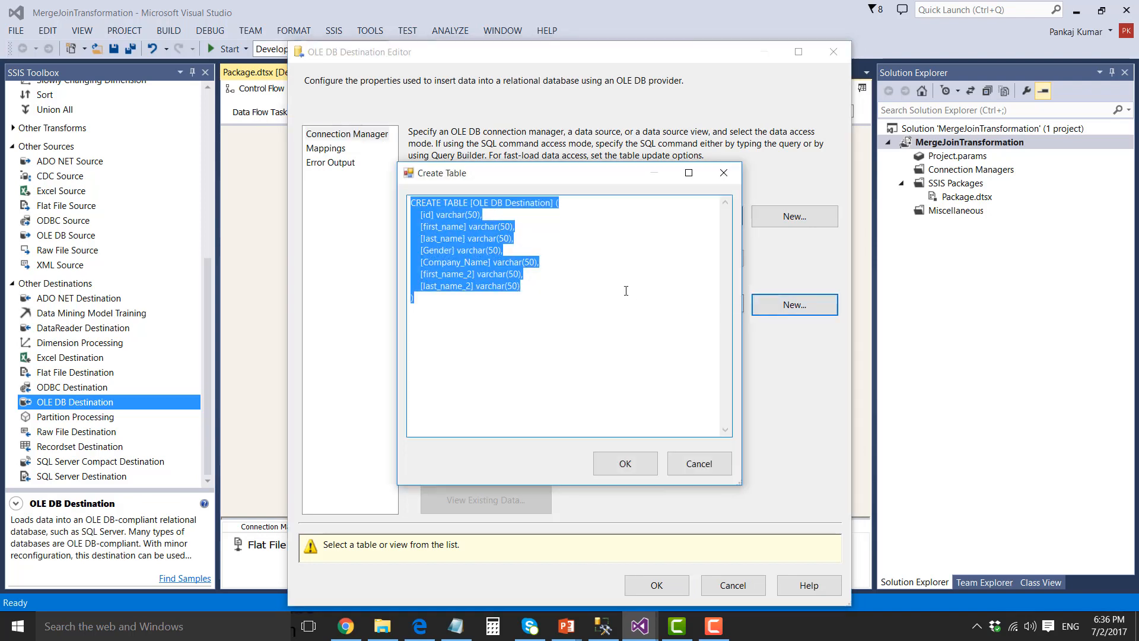
{"action": "left_click", "coordinate": [622, 288]}
{"action": "left_click_drag", "start_coordinate": [471, 203], "coordinate": [554, 207]}
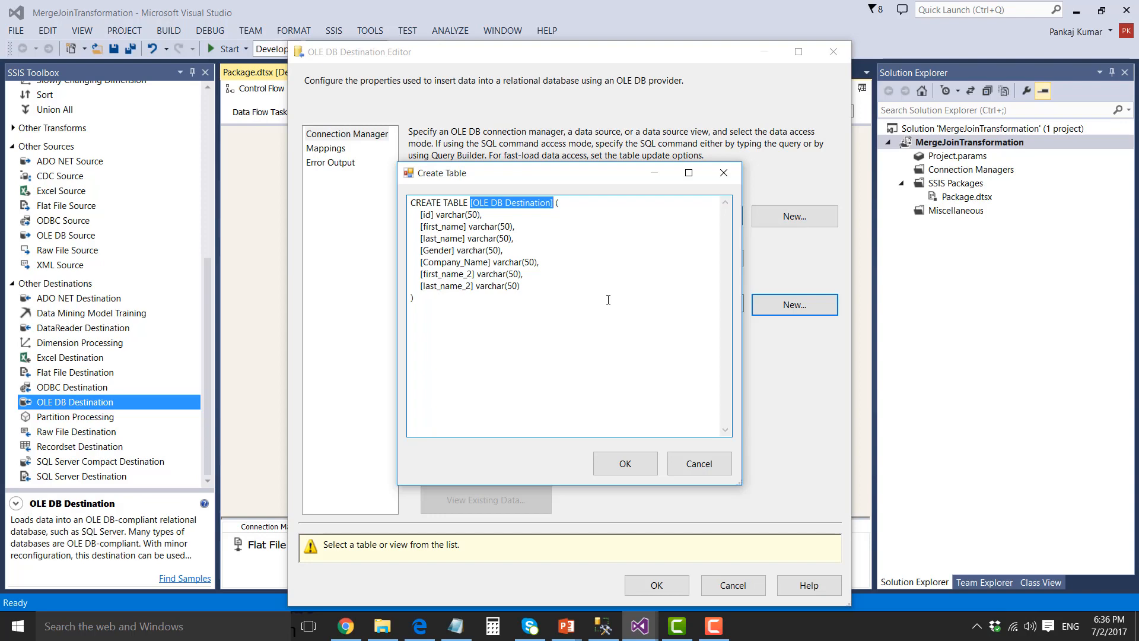
{"action": "type", "text": "MERGEJOINTRNAS"}
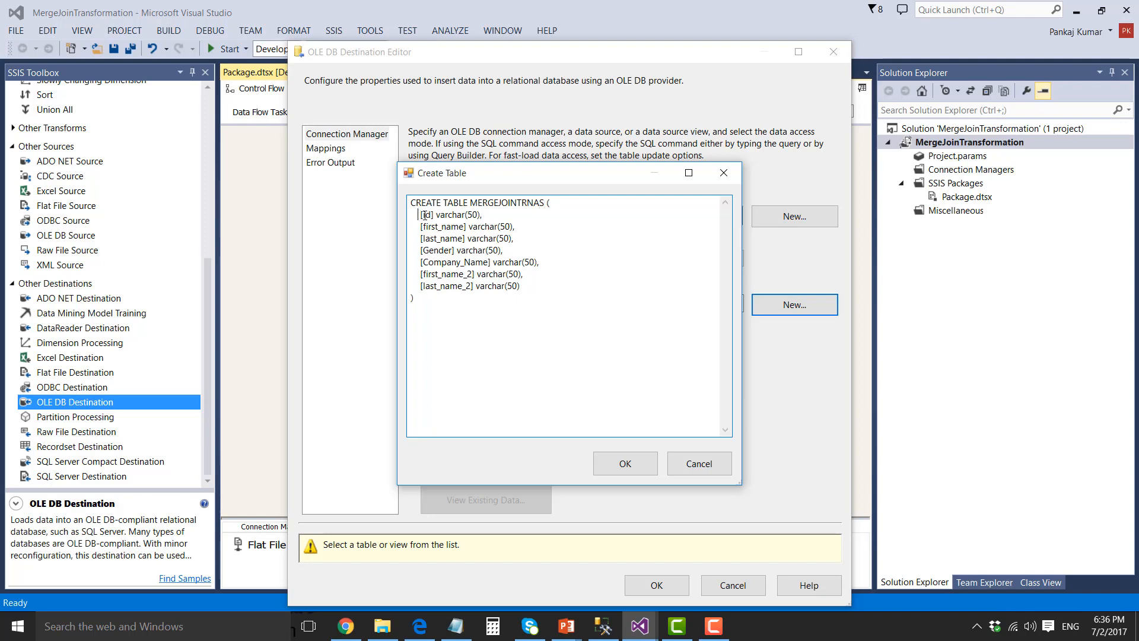
{"action": "left_click_drag", "start_coordinate": [424, 215], "coordinate": [423, 273]}
{"action": "left_click", "coordinate": [550, 292]}
{"action": "left_click", "coordinate": [467, 274]}
{"action": "left_click", "coordinate": [615, 469]}
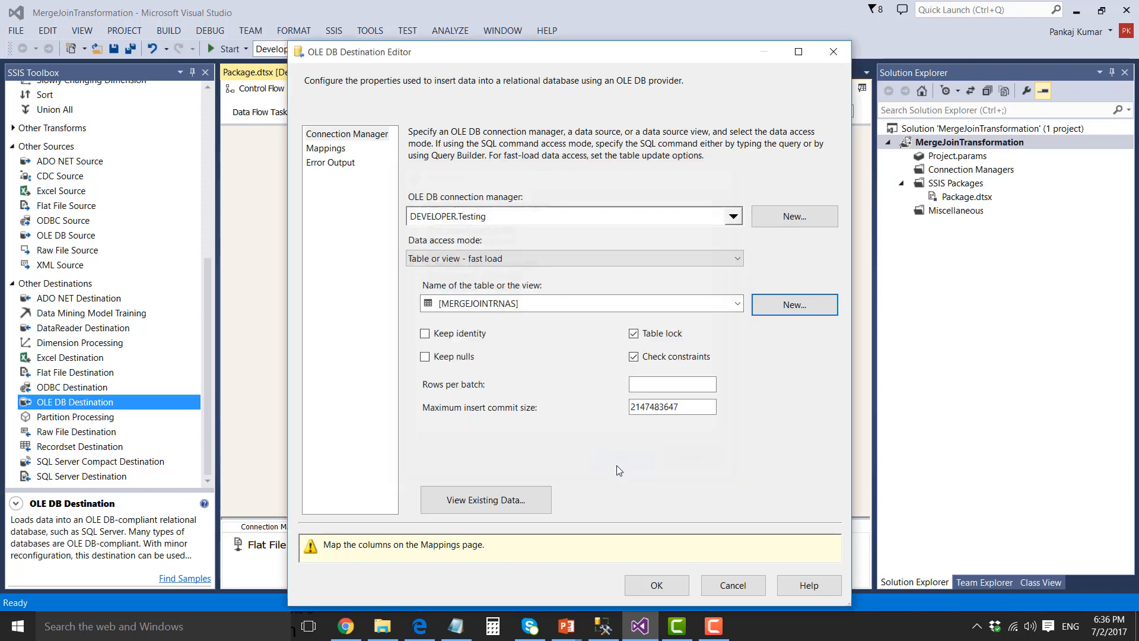
{"action": "left_click", "coordinate": [331, 150]}
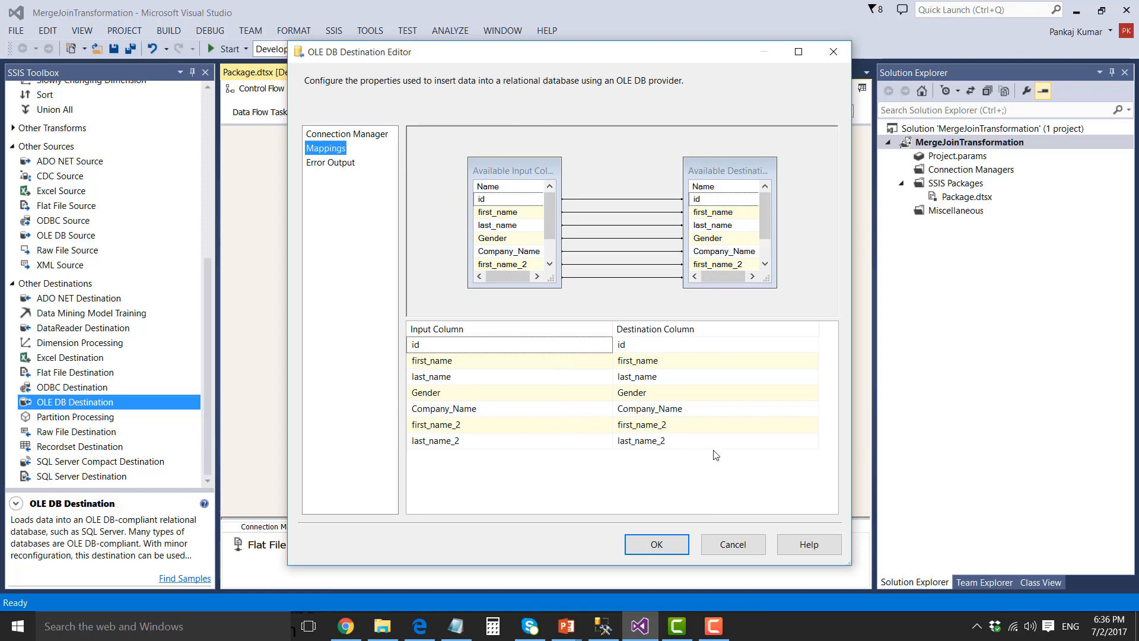
{"action": "left_click", "coordinate": [657, 548]}
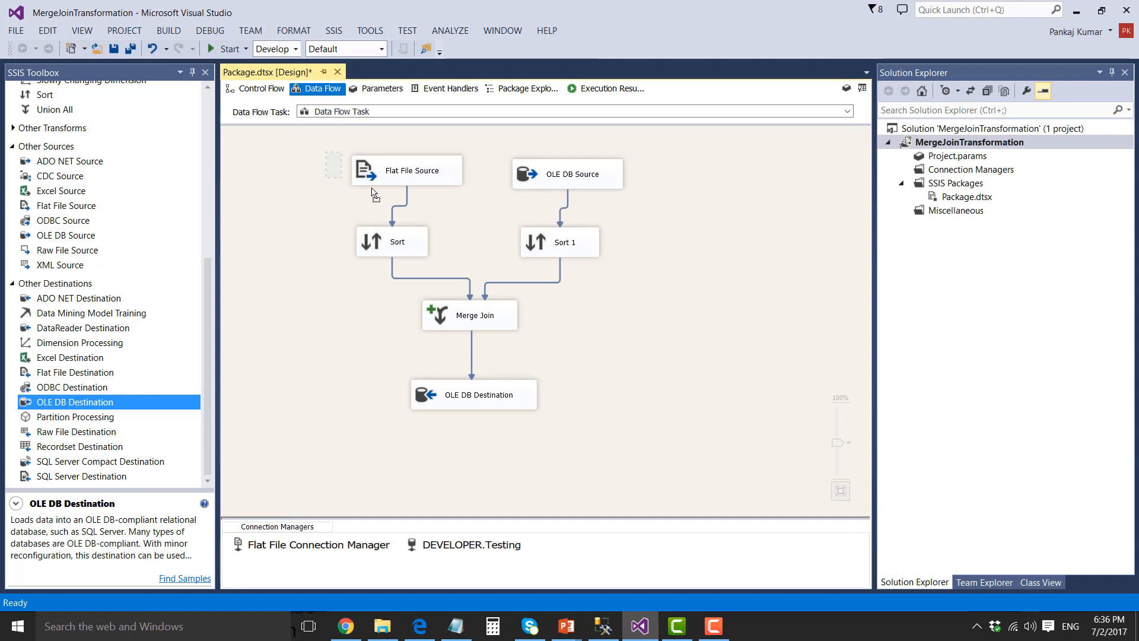
Review the data flow from both sources through the sorts, checking the Merge Join's settings and the OLE DB Destination's settings
{"action": "left_click", "coordinate": [419, 178]}
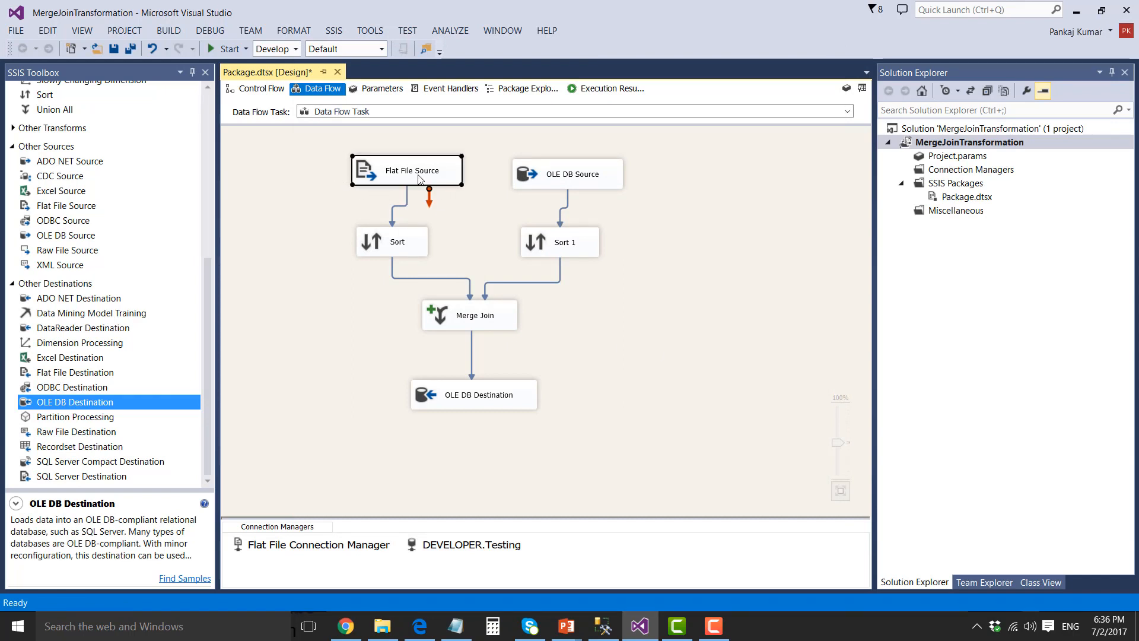
{"action": "left_click", "coordinate": [369, 248]}
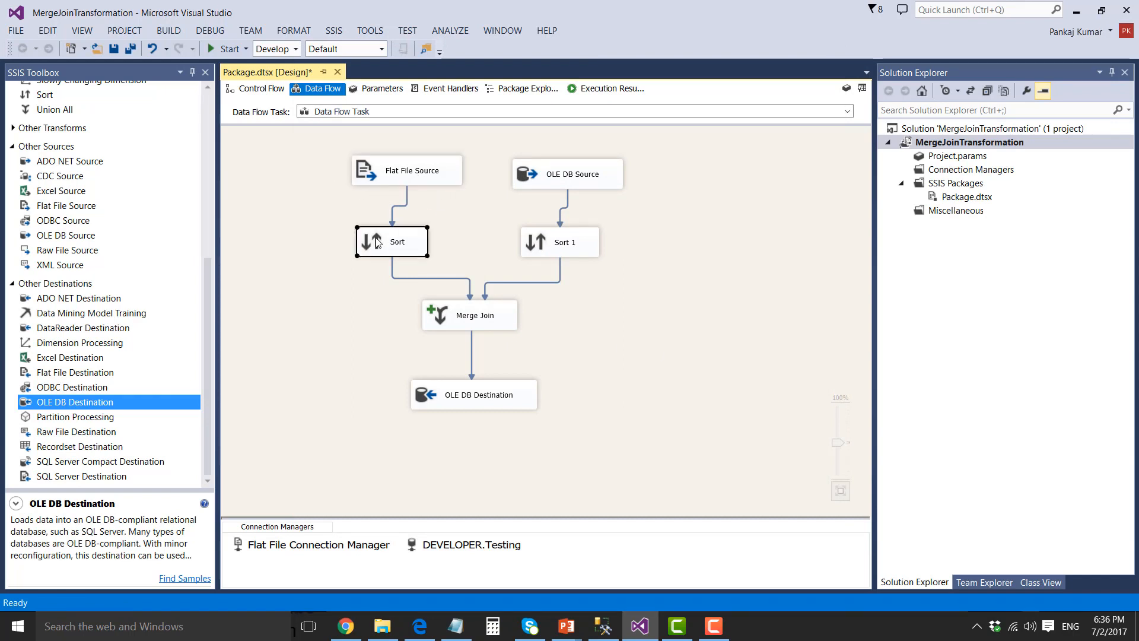
{"action": "left_click", "coordinate": [546, 172]}
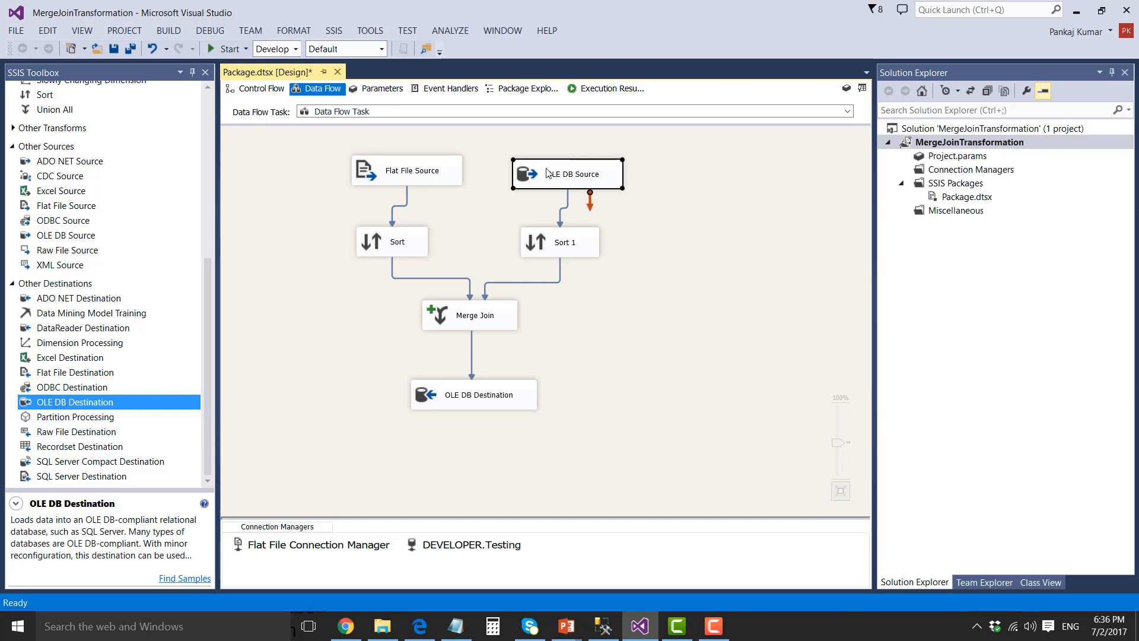
{"action": "left_click", "coordinate": [538, 252]}
{"action": "left_click", "coordinate": [514, 215]}
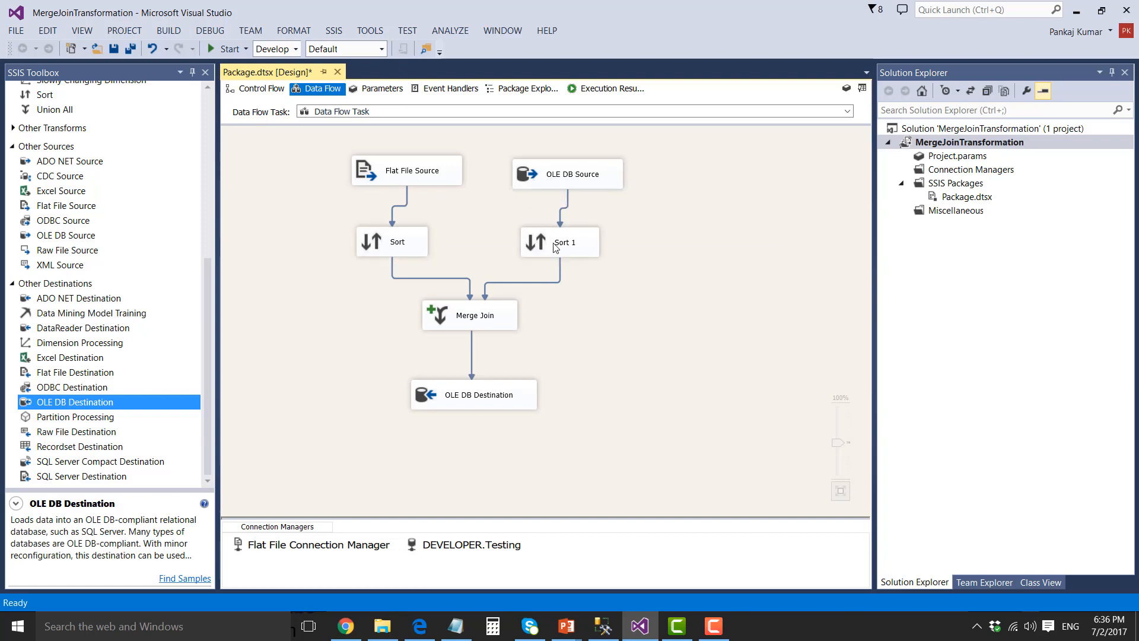
{"action": "double_click", "coordinate": [460, 319]}
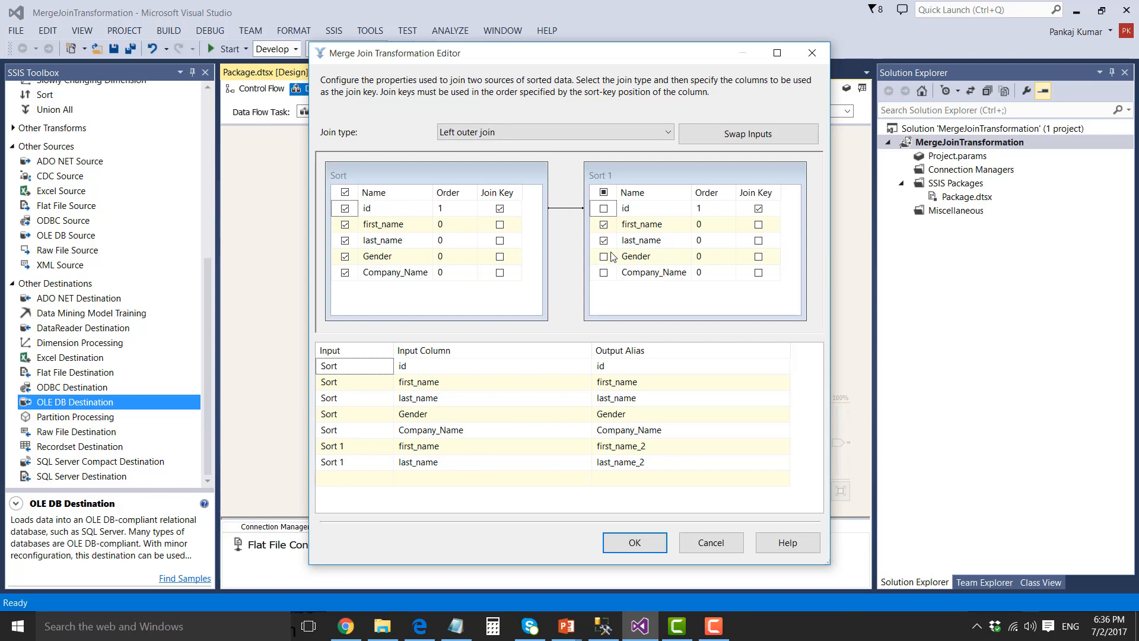
{"action": "left_click", "coordinate": [633, 542]}
{"action": "left_click", "coordinate": [451, 402]}
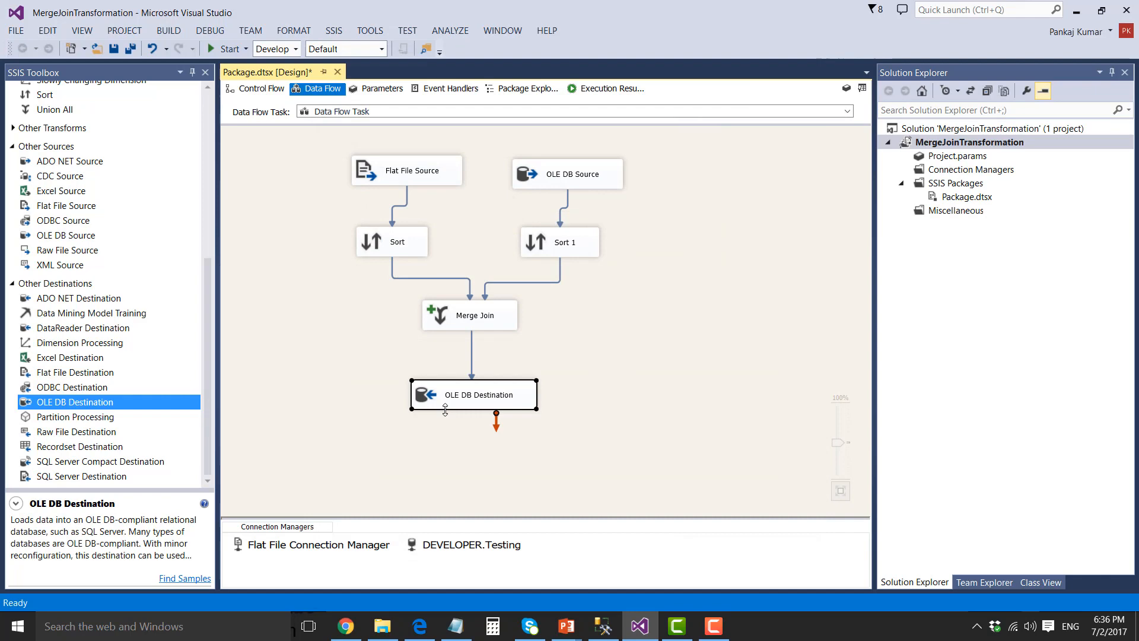
{"action": "left_click", "coordinate": [417, 428]}
{"action": "left_click", "coordinate": [431, 401]}
{"action": "double_click", "coordinate": [431, 395]}
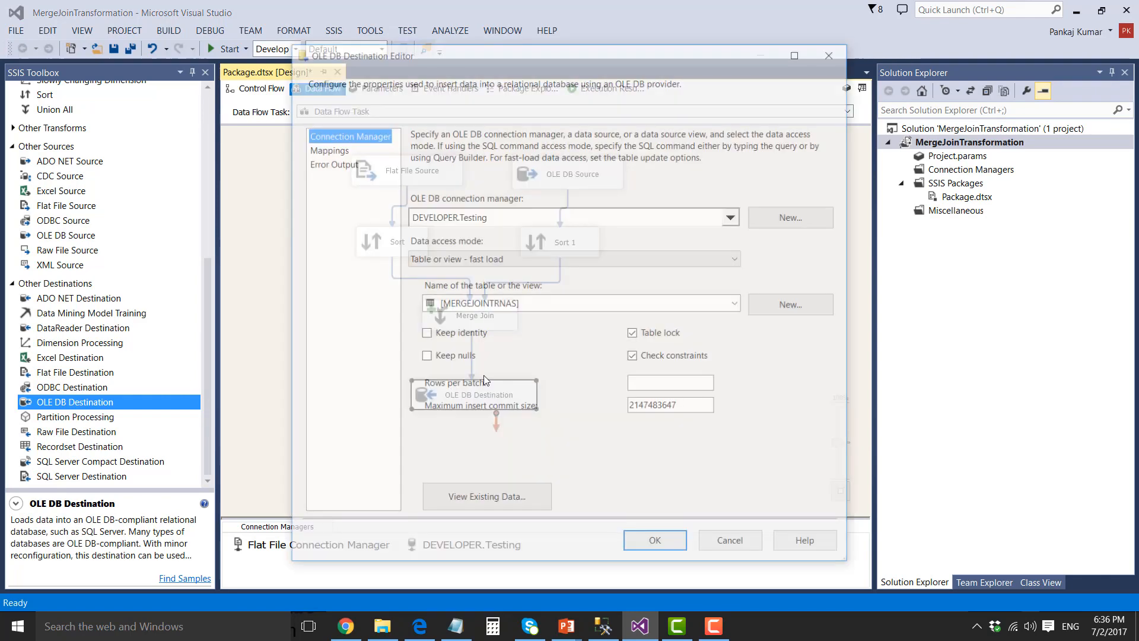
{"action": "left_click", "coordinate": [681, 546]}
Run the package and check the row counts from both sources through the Merge Join to the OLE DB Destination
{"action": "left_click", "coordinate": [226, 49]}
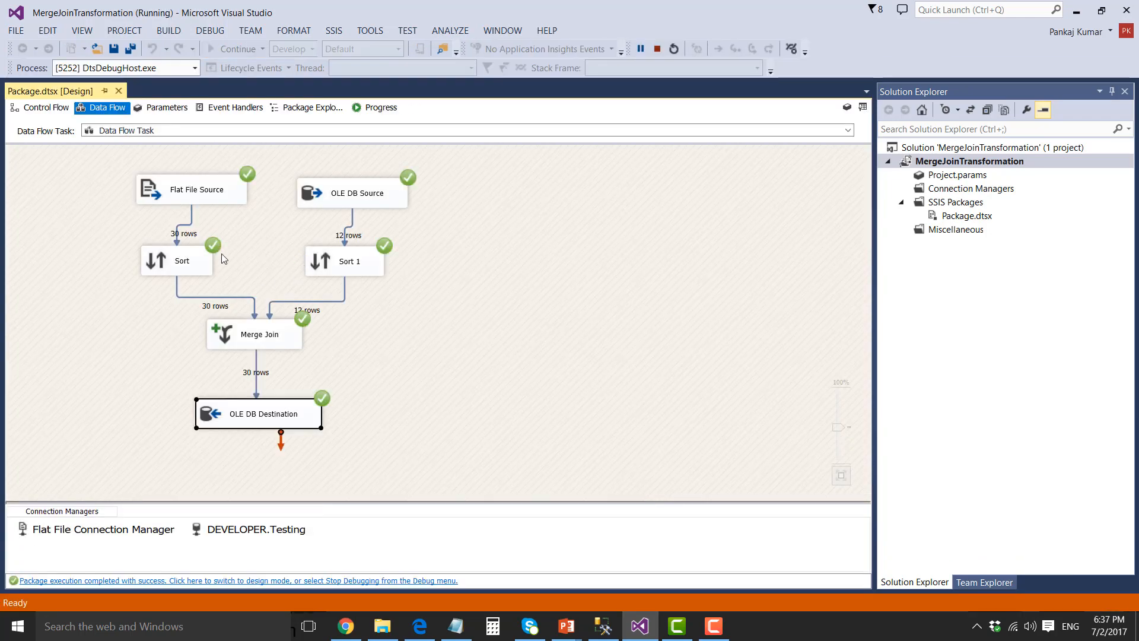
{"action": "left_click", "coordinate": [179, 265]}
{"action": "left_click", "coordinate": [348, 264]}
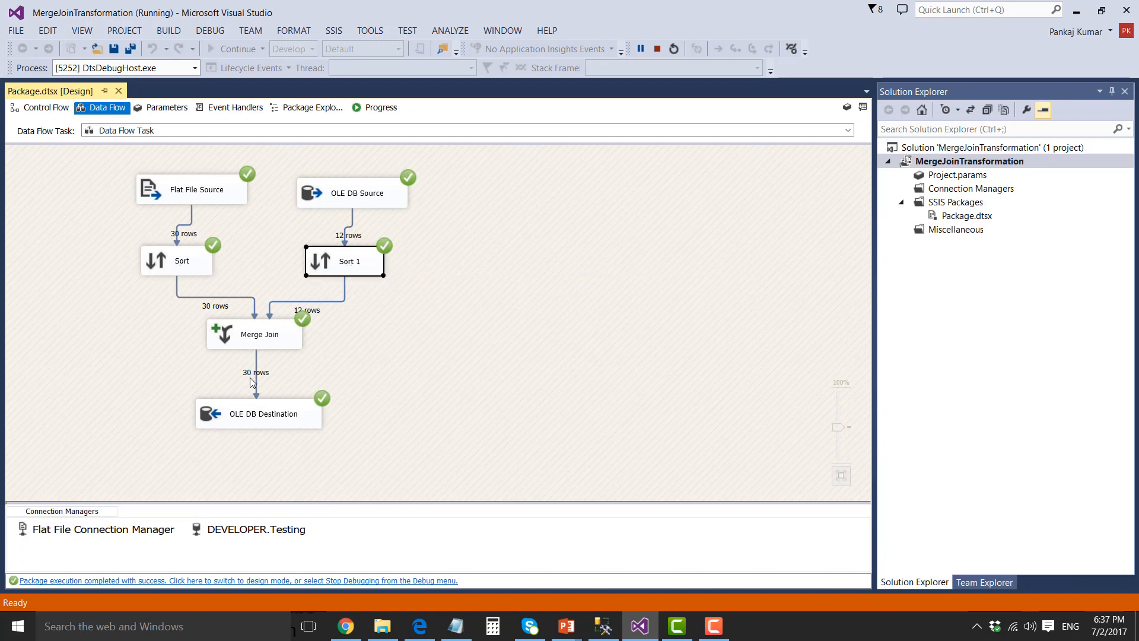
{"action": "left_click", "coordinate": [238, 336]}
{"action": "left_click_drag", "start_coordinate": [115, 181], "coordinate": [245, 314]}
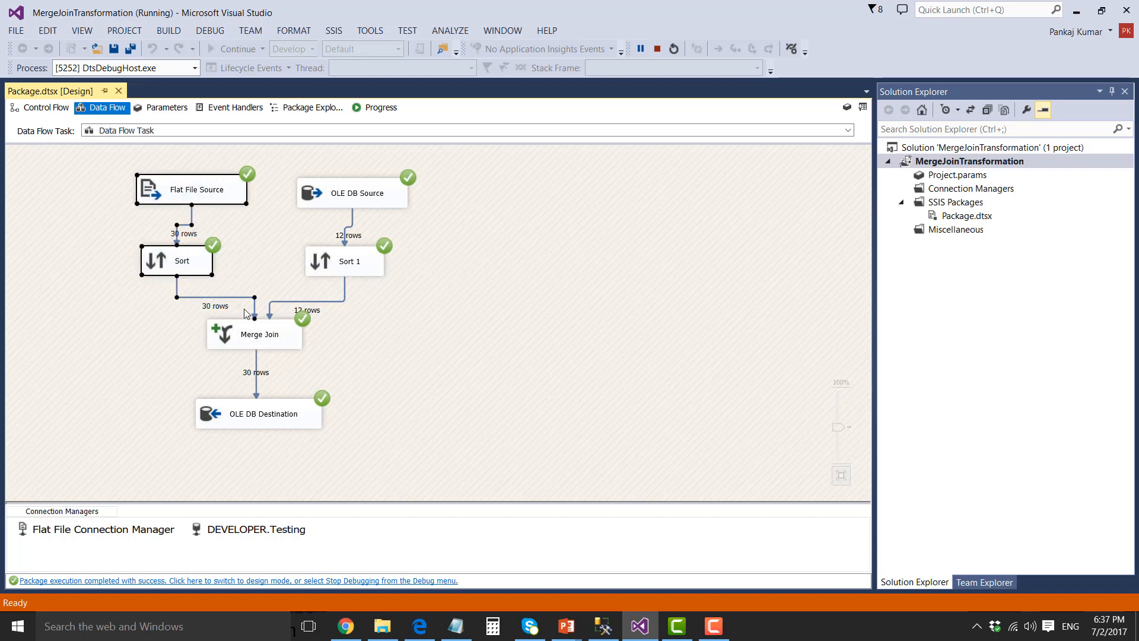
{"action": "left_click", "coordinate": [252, 415]}
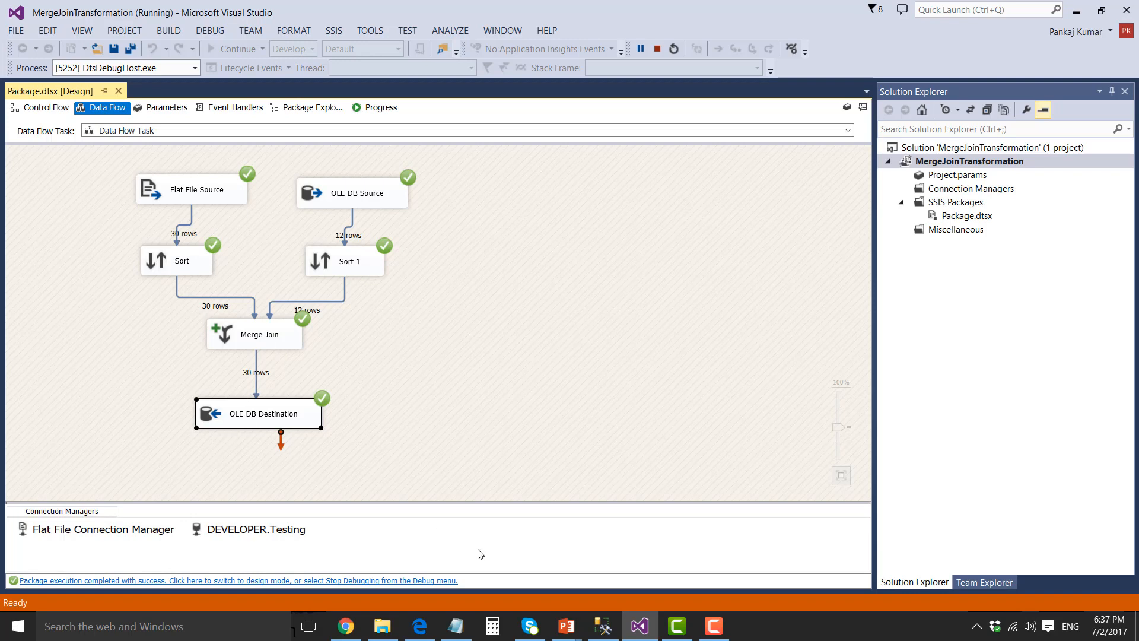
Switch to SQL Server Management Studio, refresh the Testing database's tables and query the top 1000 rows of dbo.MERGEJOINTRNAS
{"action": "left_click", "coordinate": [603, 627]}
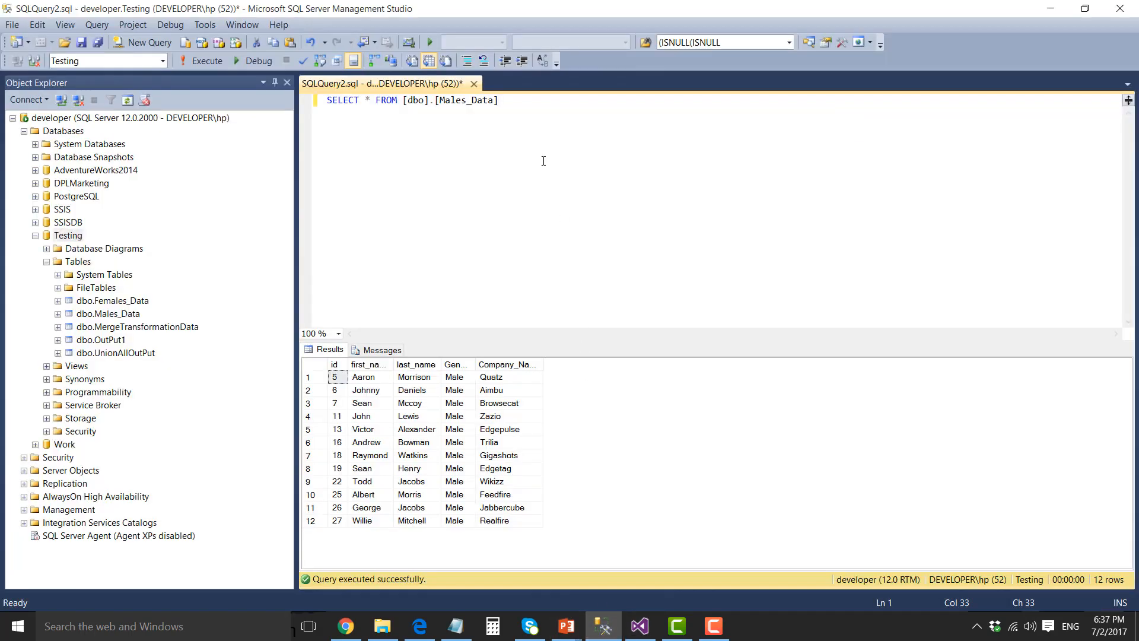
{"action": "right_click", "coordinate": [79, 260]}
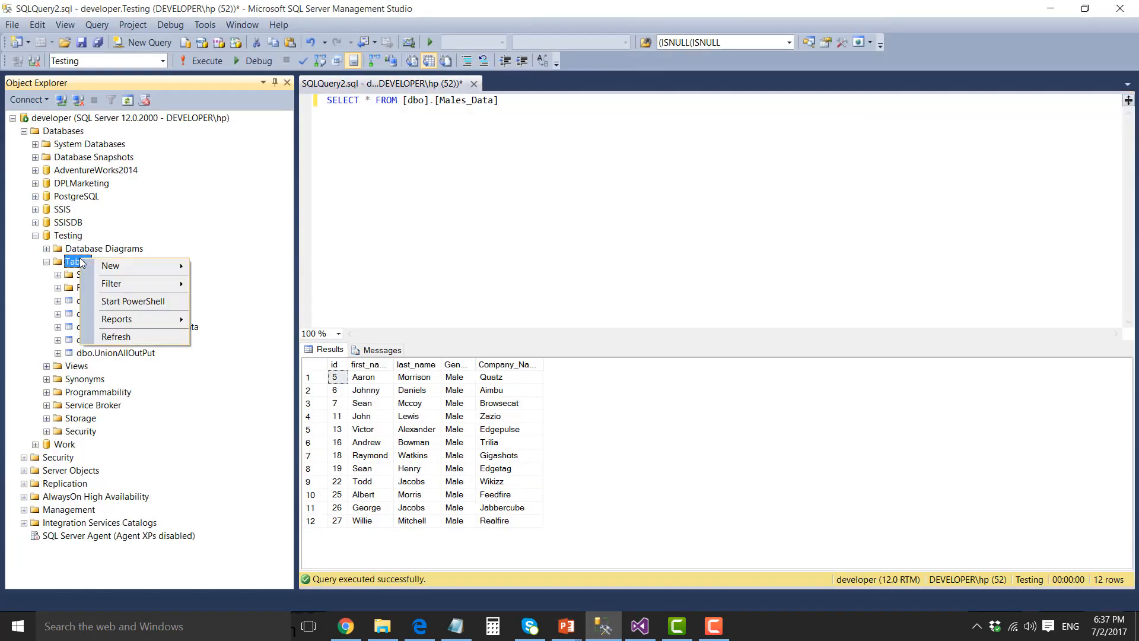
{"action": "left_click", "coordinate": [116, 333]}
{"action": "left_click", "coordinate": [125, 328]}
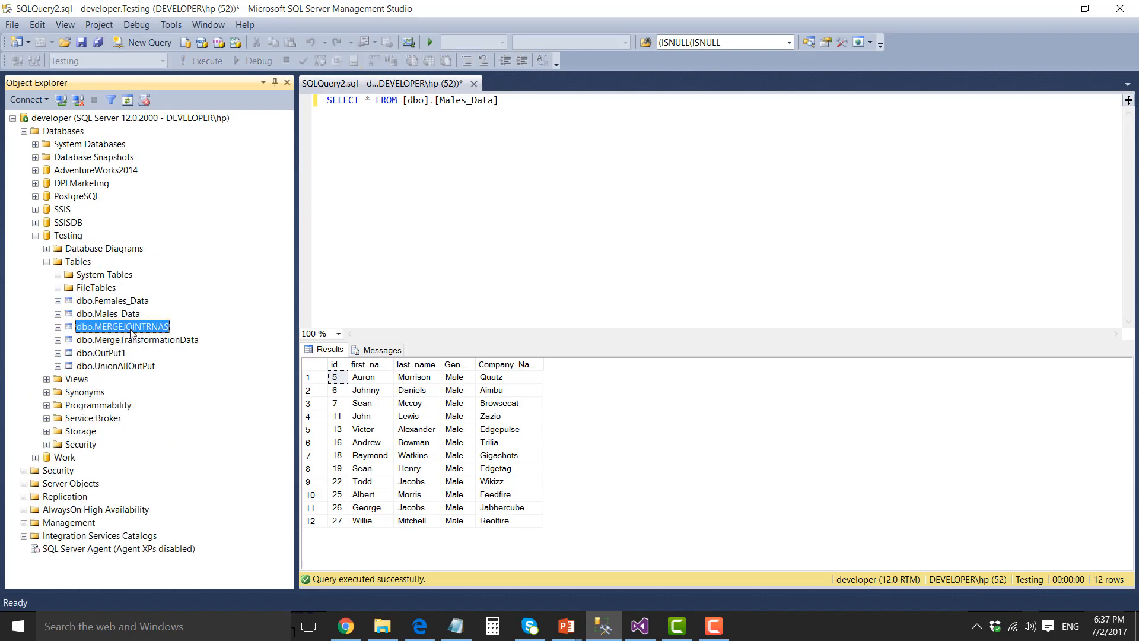
{"action": "right_click", "coordinate": [134, 331]}
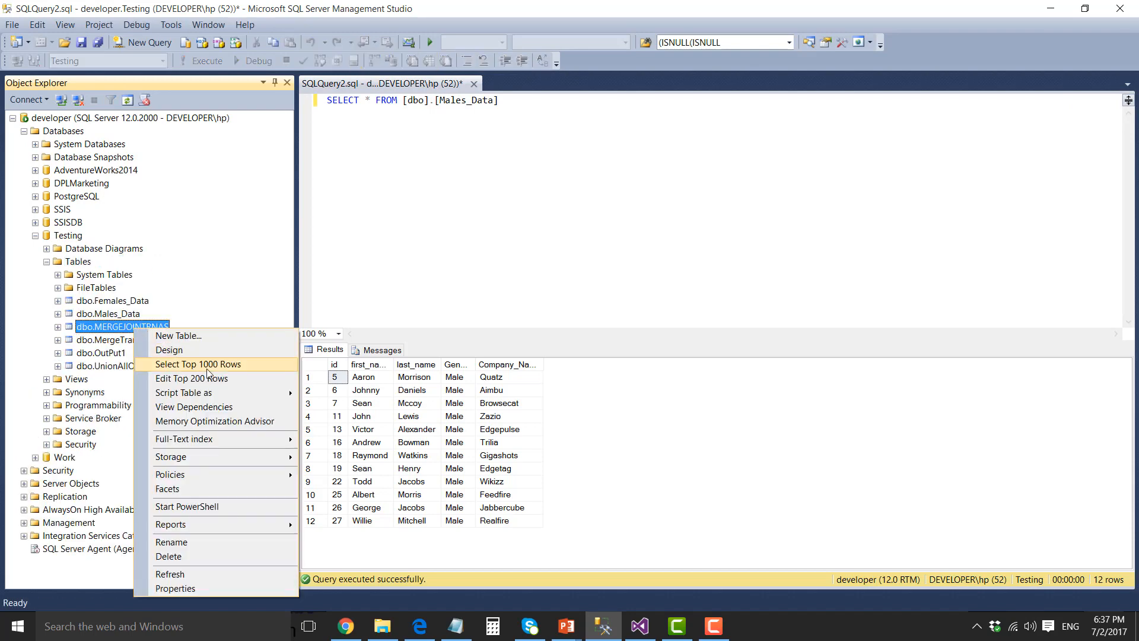
{"action": "left_click", "coordinate": [189, 368]}
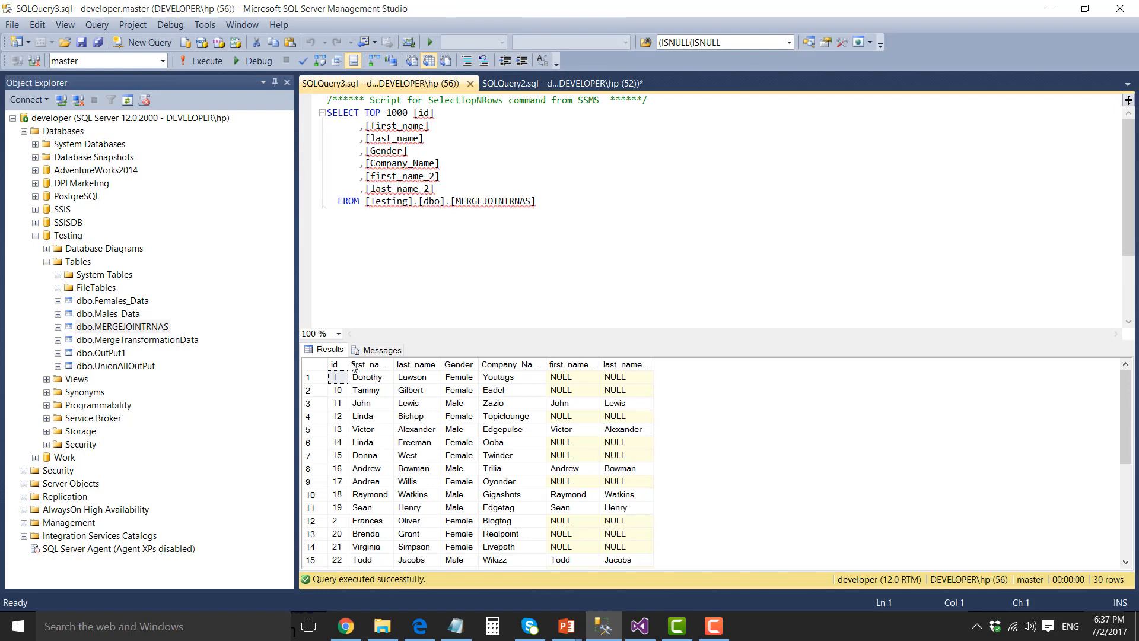
Widen the id column in the query results and look through the joined rows
{"action": "left_click_drag", "start_coordinate": [349, 365], "coordinate": [412, 364]}
{"action": "left_click", "coordinate": [453, 430]}
{"action": "scroll", "coordinate": [453, 430], "scroll_direction": "down", "scroll_amount": 5}
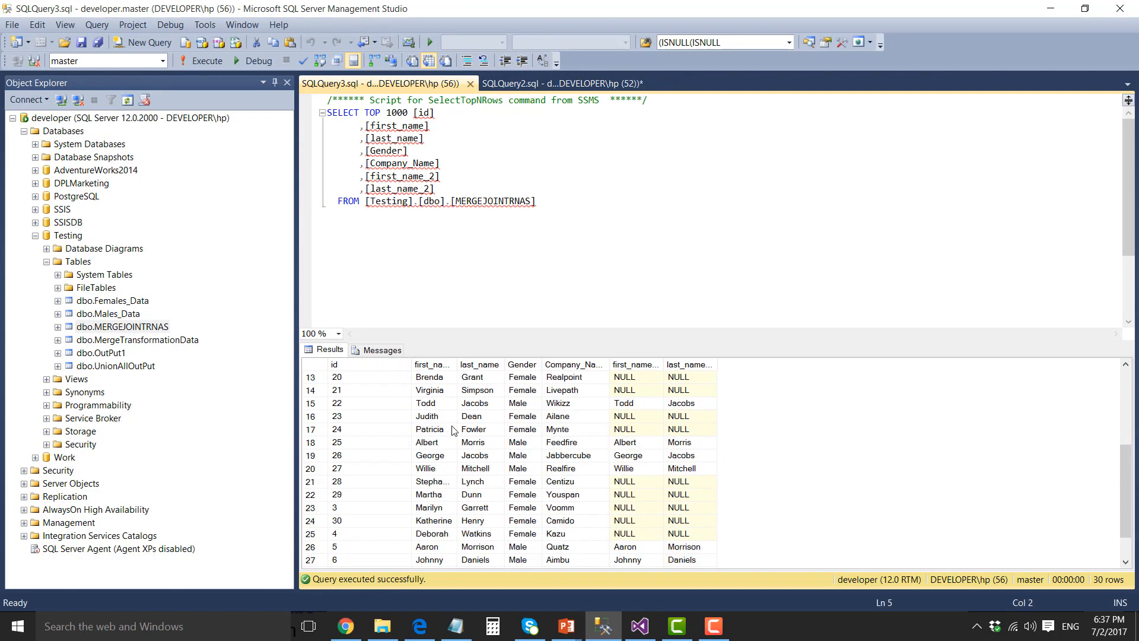
{"action": "scroll", "coordinate": [453, 430], "scroll_direction": "up", "scroll_amount": 5}
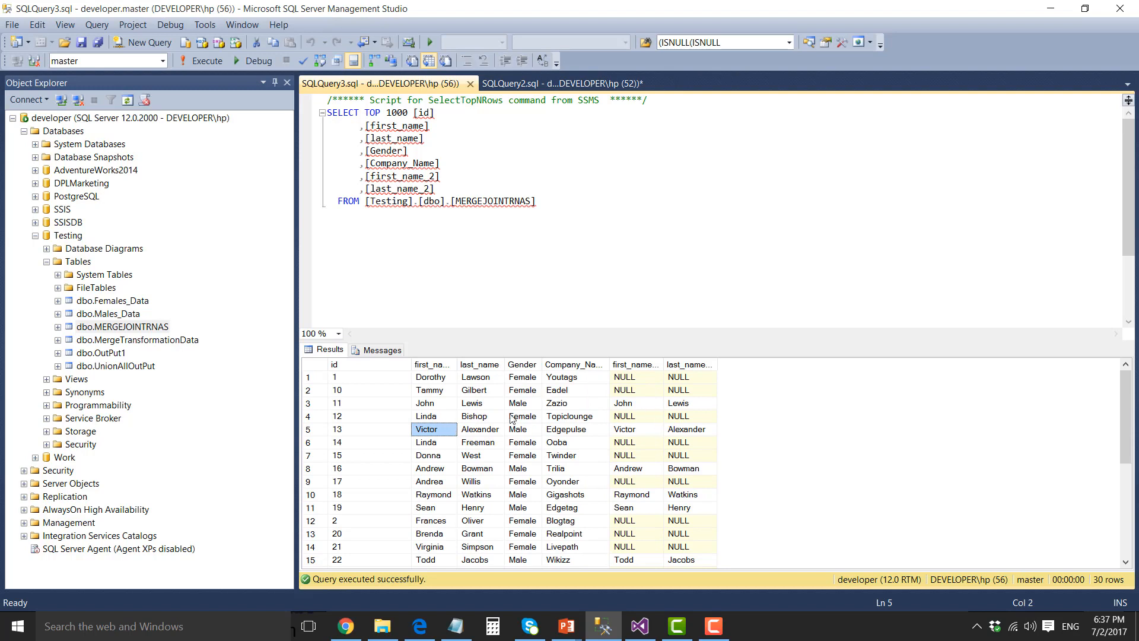
Compare the id 11 row's original names with its first_name_2 and last_name_2 values, widening the first_name_2 column to show its full heading
{"action": "left_click", "coordinate": [361, 407]}
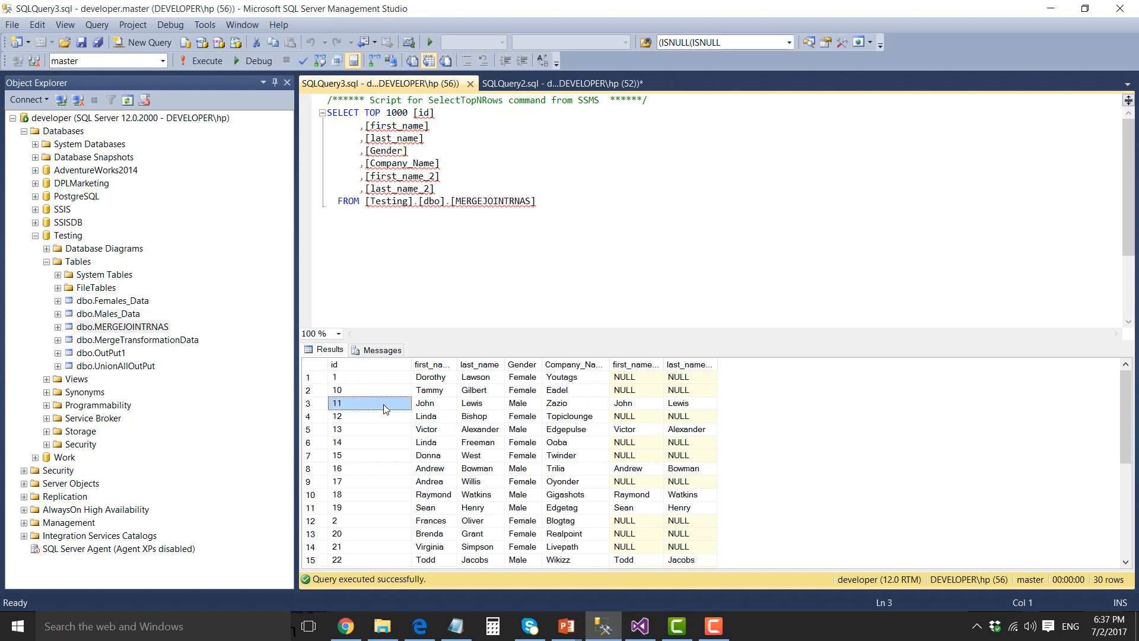
{"action": "left_click_drag", "start_coordinate": [368, 407], "coordinate": [564, 406]}
{"action": "left_click_drag", "start_coordinate": [476, 409], "coordinate": [644, 407]}
{"action": "left_click", "coordinate": [645, 407]}
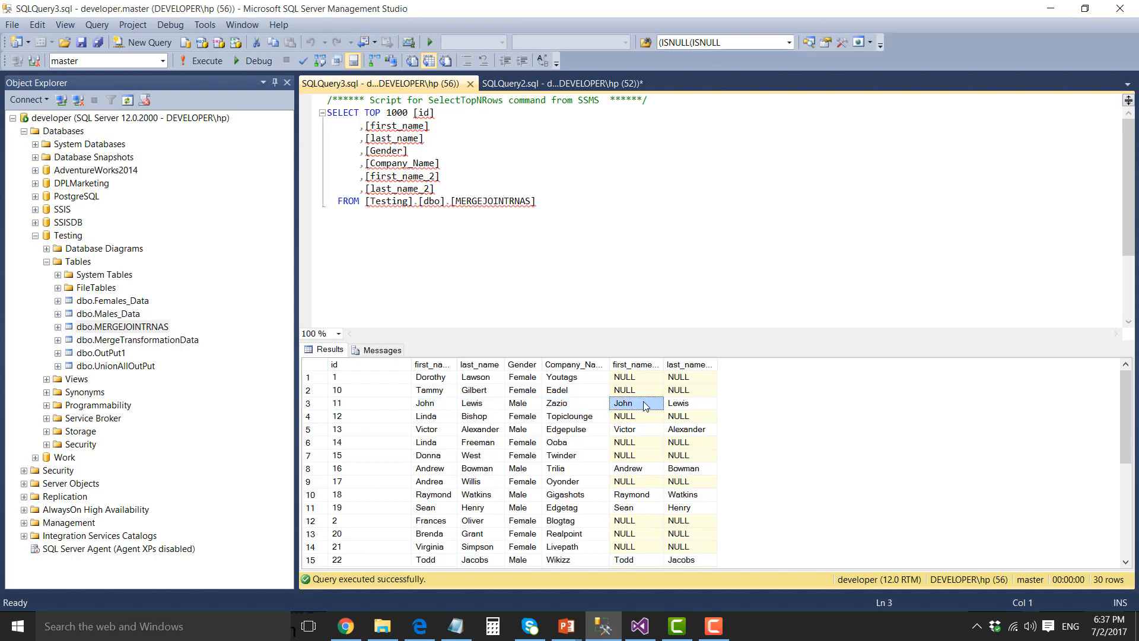
{"action": "left_click", "coordinate": [687, 405]}
{"action": "left_click_drag", "start_coordinate": [627, 410], "coordinate": [666, 409]}
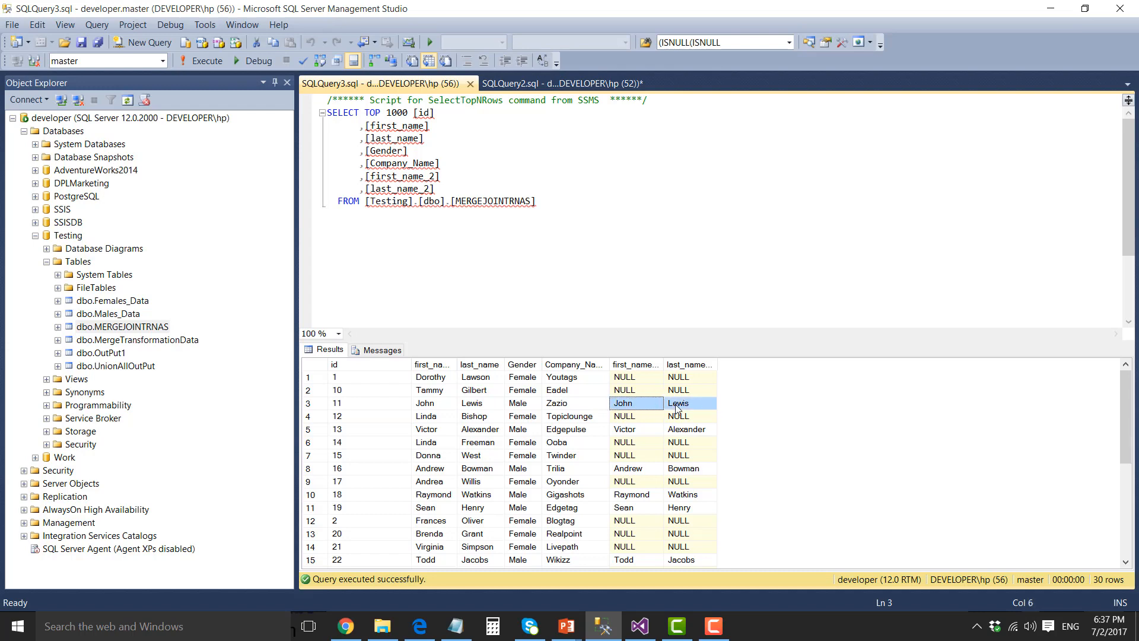
{"action": "left_click_drag", "start_coordinate": [663, 365], "coordinate": [687, 364]}
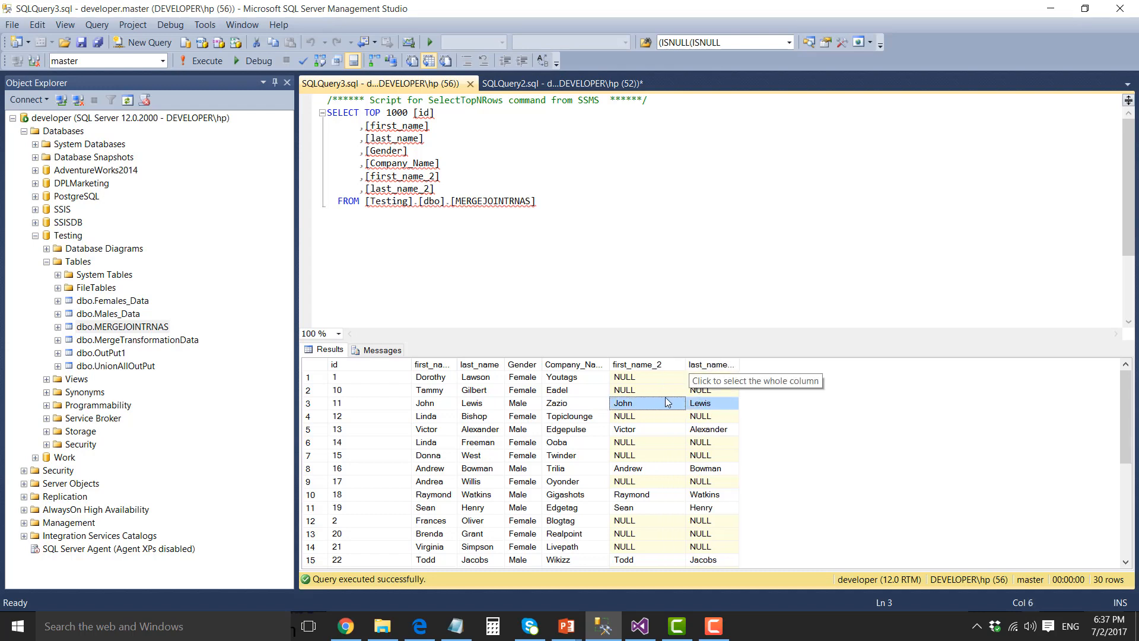
Examine first_name_2 and last_name_2 for ids 1 and 10 against id 11 and the remaining result rows
{"action": "left_click_drag", "start_coordinate": [342, 381], "coordinate": [706, 392]}
{"action": "left_click", "coordinate": [646, 390]}
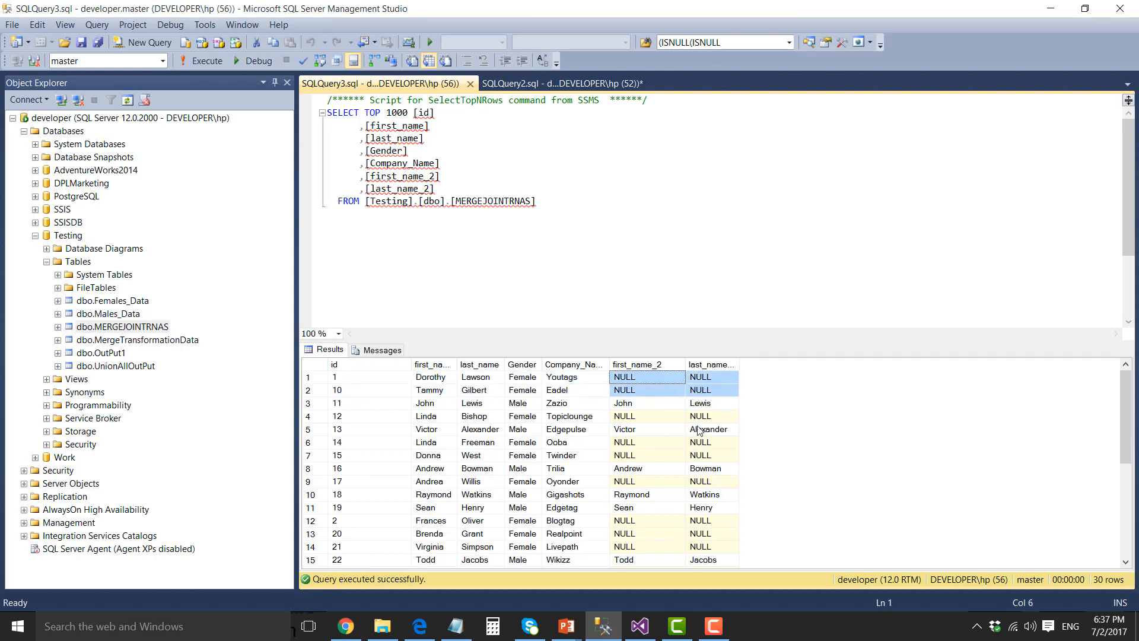
{"action": "scroll", "coordinate": [699, 431], "scroll_direction": "down", "scroll_amount": 5}
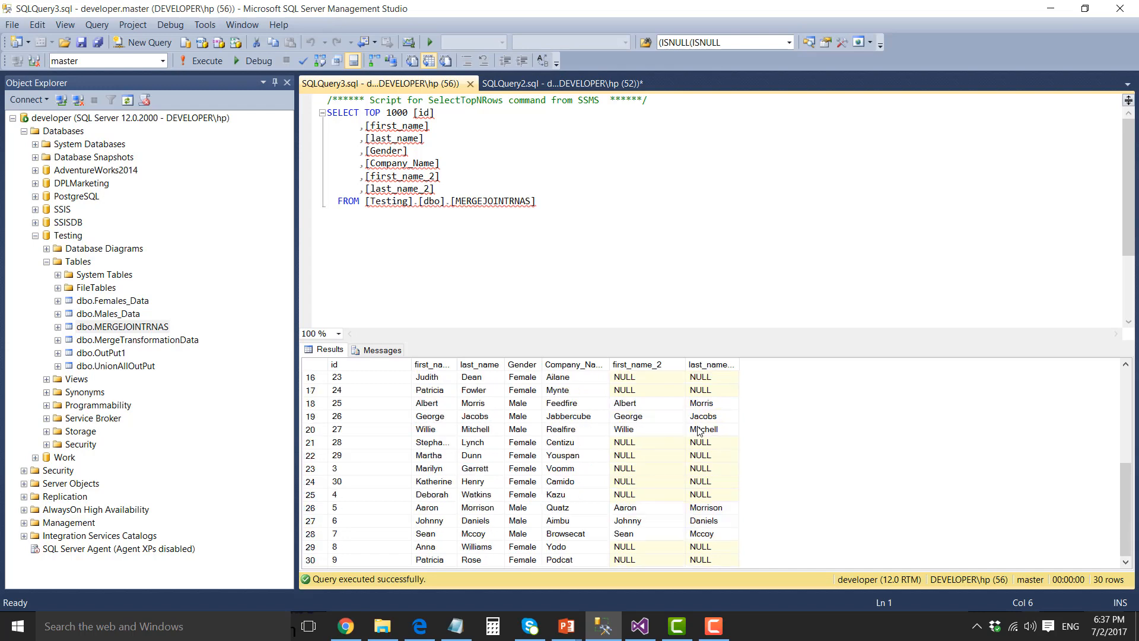
{"action": "scroll", "coordinate": [699, 431], "scroll_direction": "up", "scroll_amount": 5}
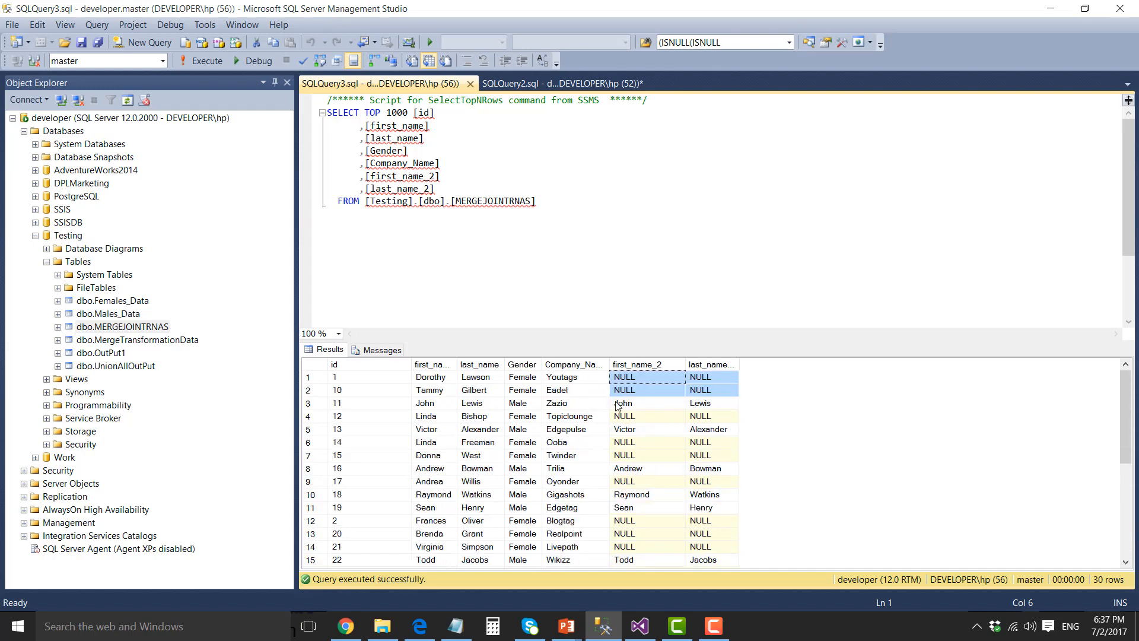
{"action": "left_click_drag", "start_coordinate": [617, 404], "coordinate": [723, 406]}
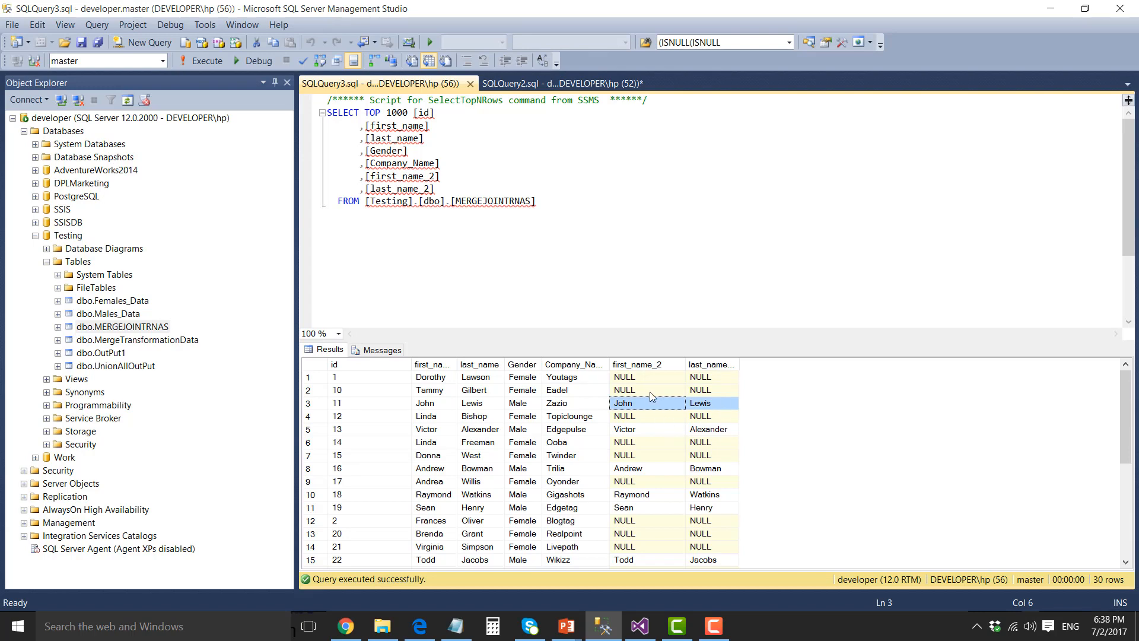
{"action": "left_click_drag", "start_coordinate": [644, 379], "coordinate": [706, 396]}
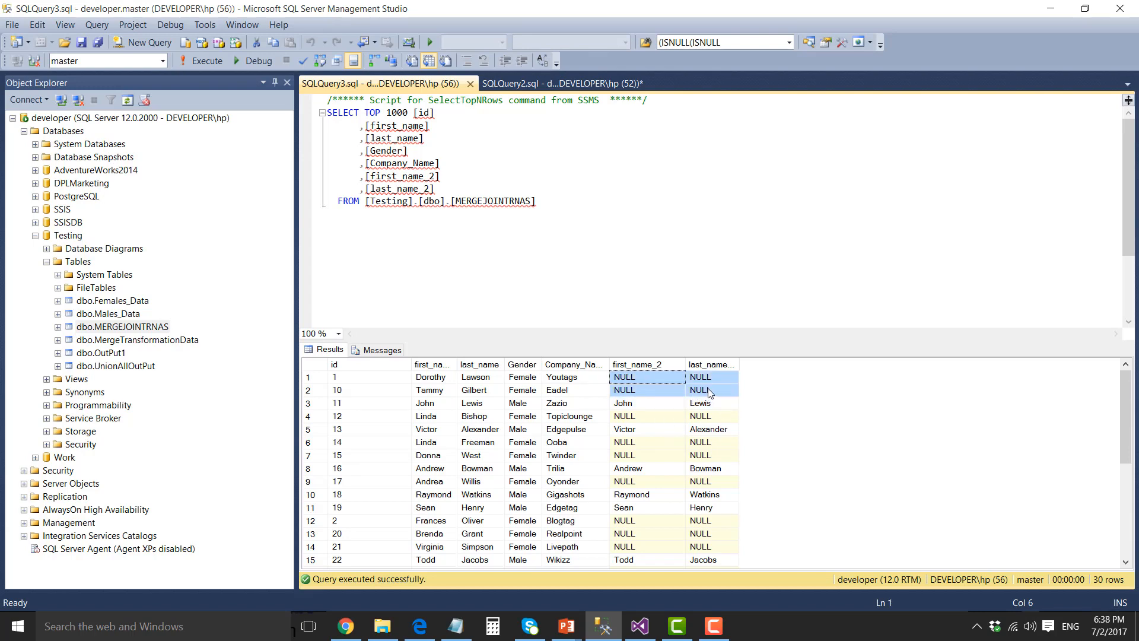